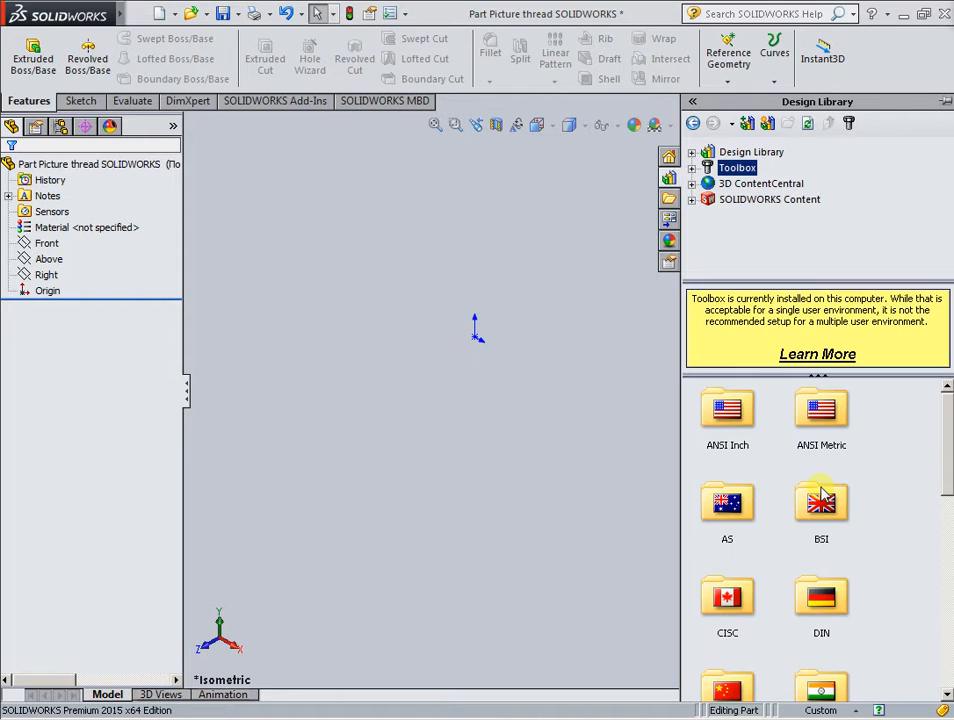
Find the Heavy Hex Finished Bolt among the Toolbox's ANSI Inch hex head bolts and screws.
left_click(691, 168)
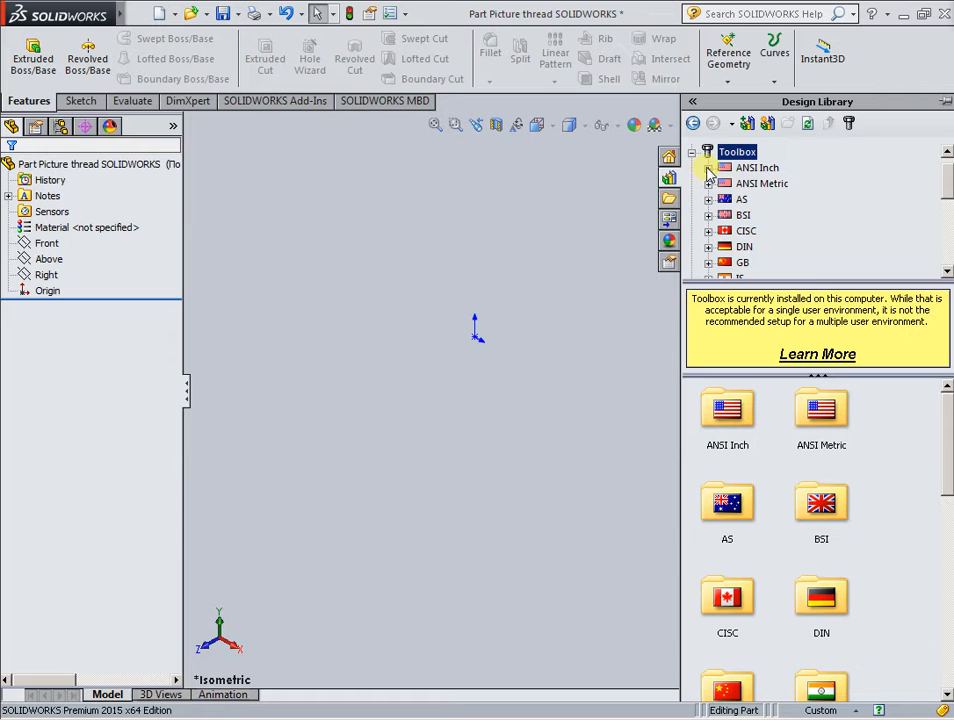
left_click(708, 168)
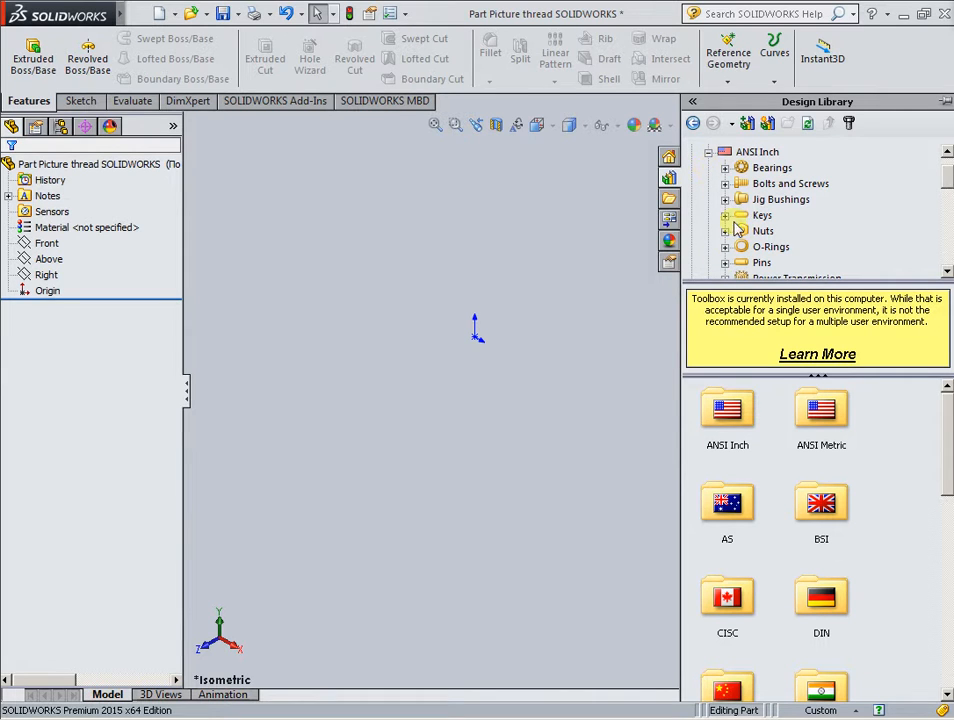
left_click(724, 184)
left_click(775, 184)
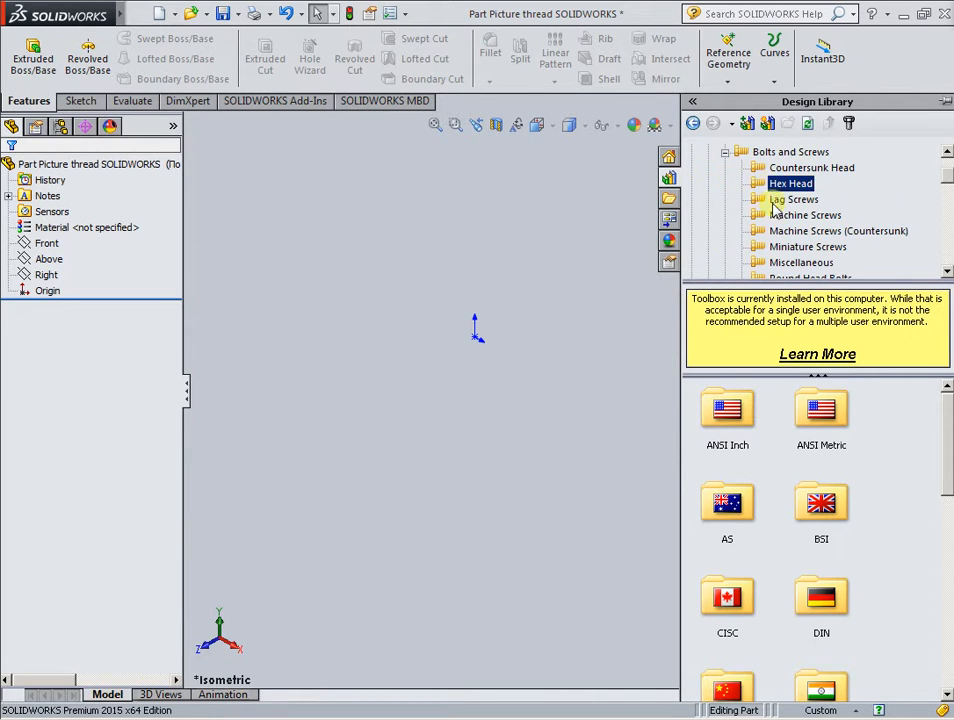
mouse_move(823, 432)
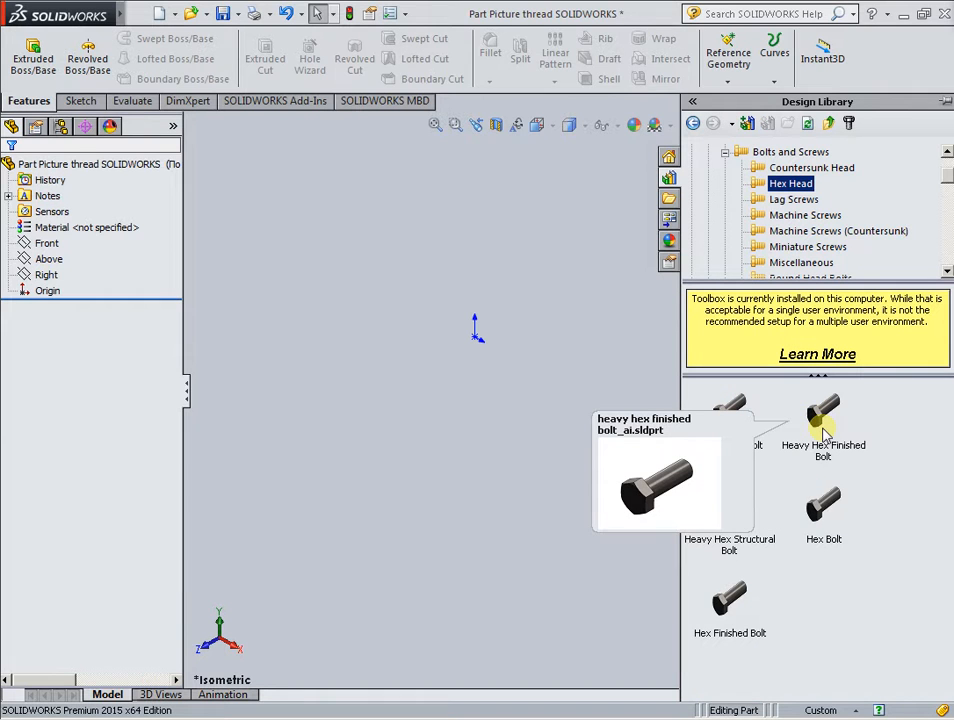
left_click(823, 432)
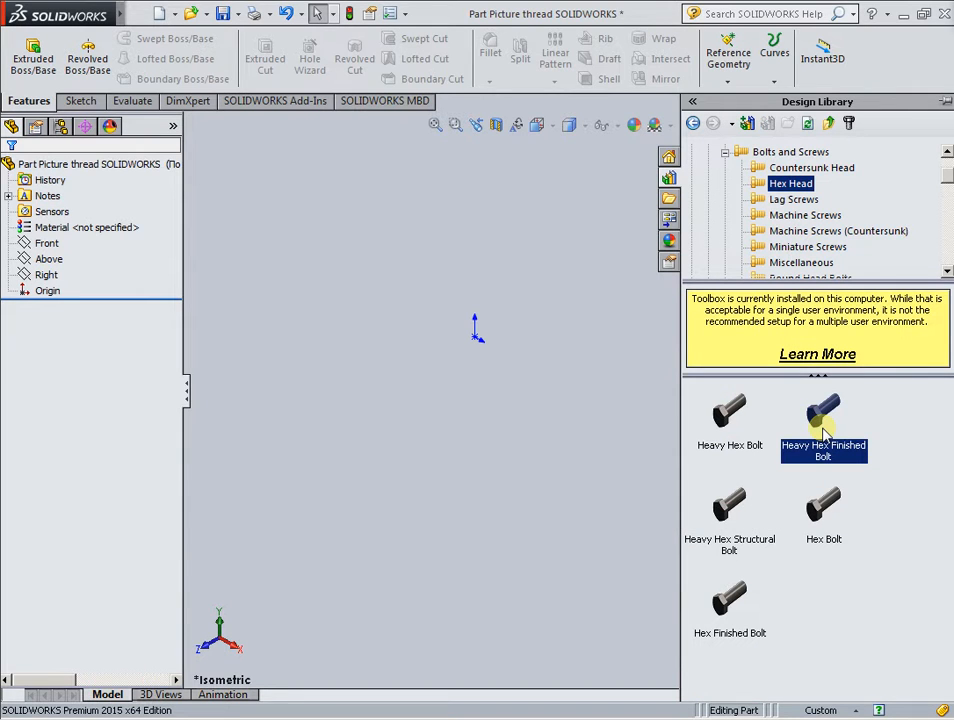
Insert the Heavy Hex Finished Bolt as a derived part, located with a concentric mate to the part's origin.
left_click_drag(823, 432, 478, 347)
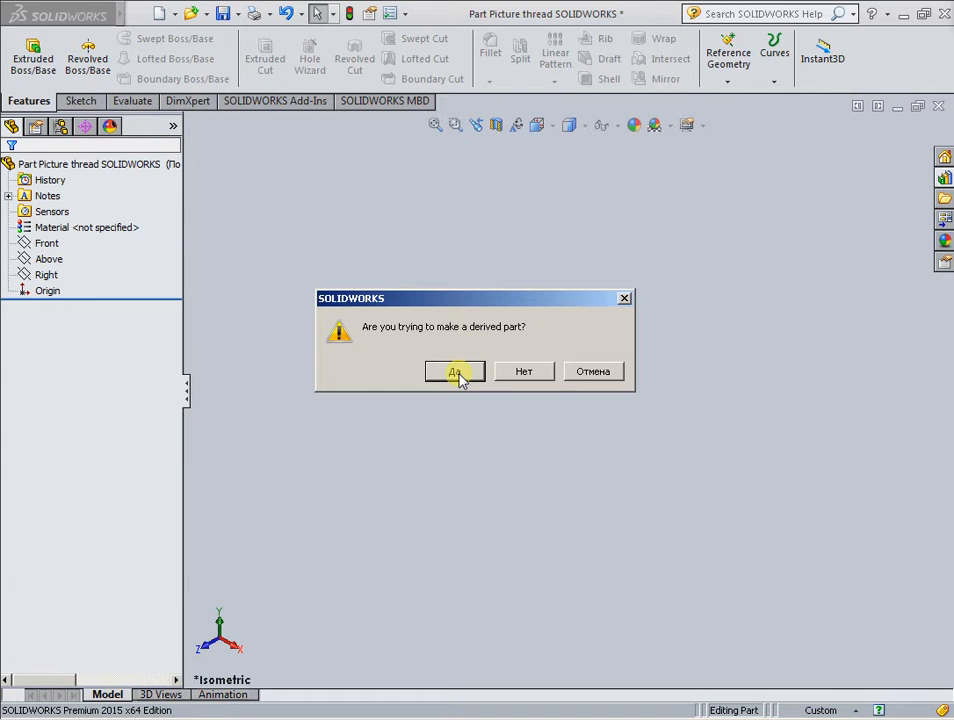
left_click(455, 373)
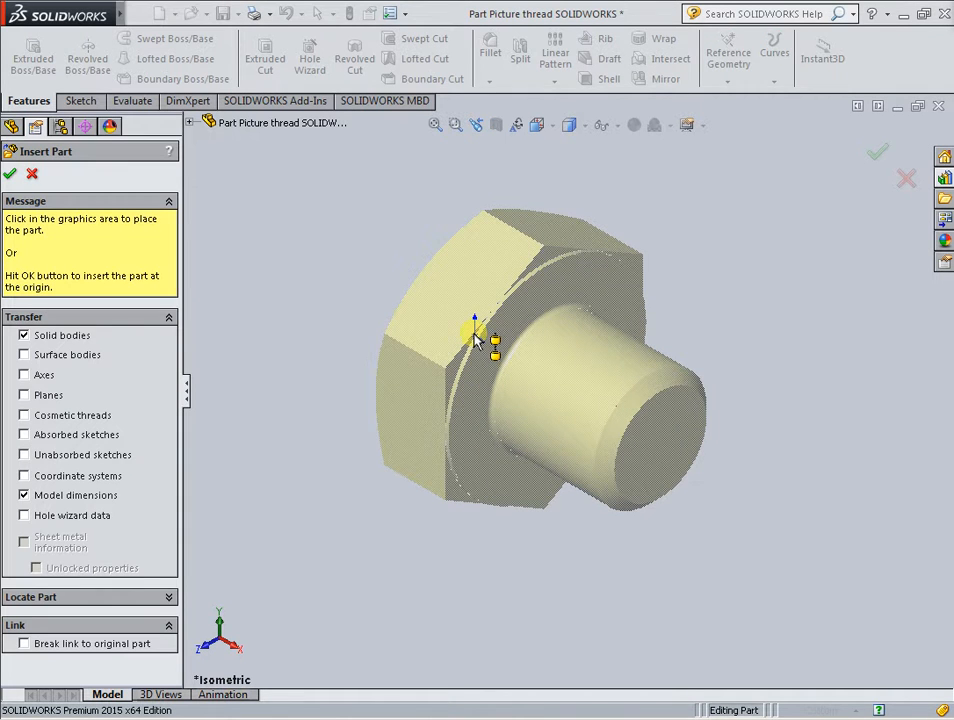
left_click(476, 343)
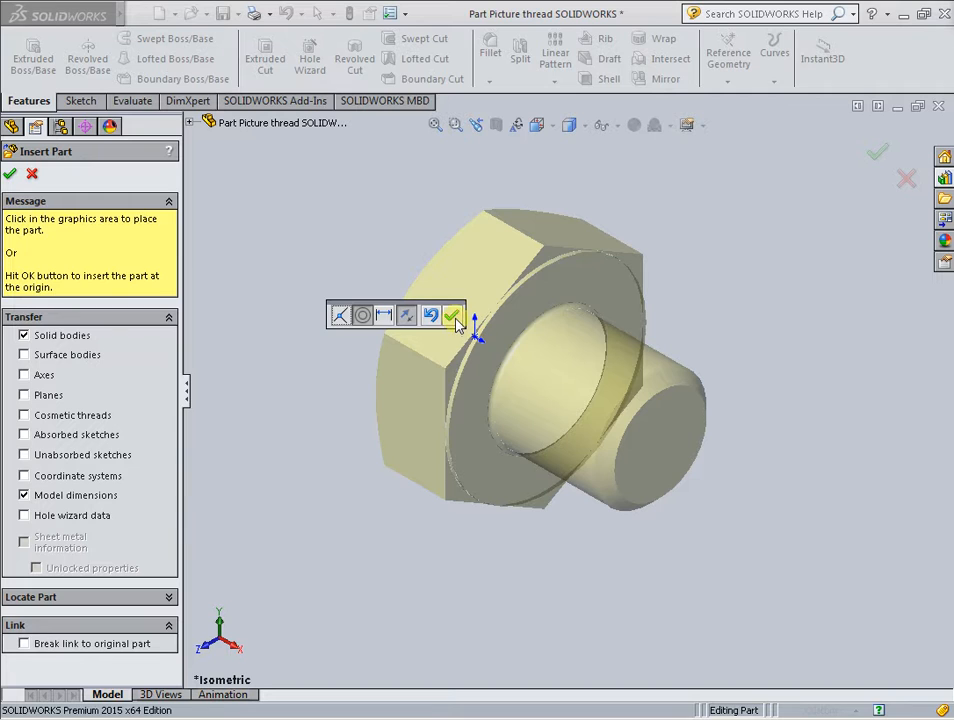
left_click(454, 318)
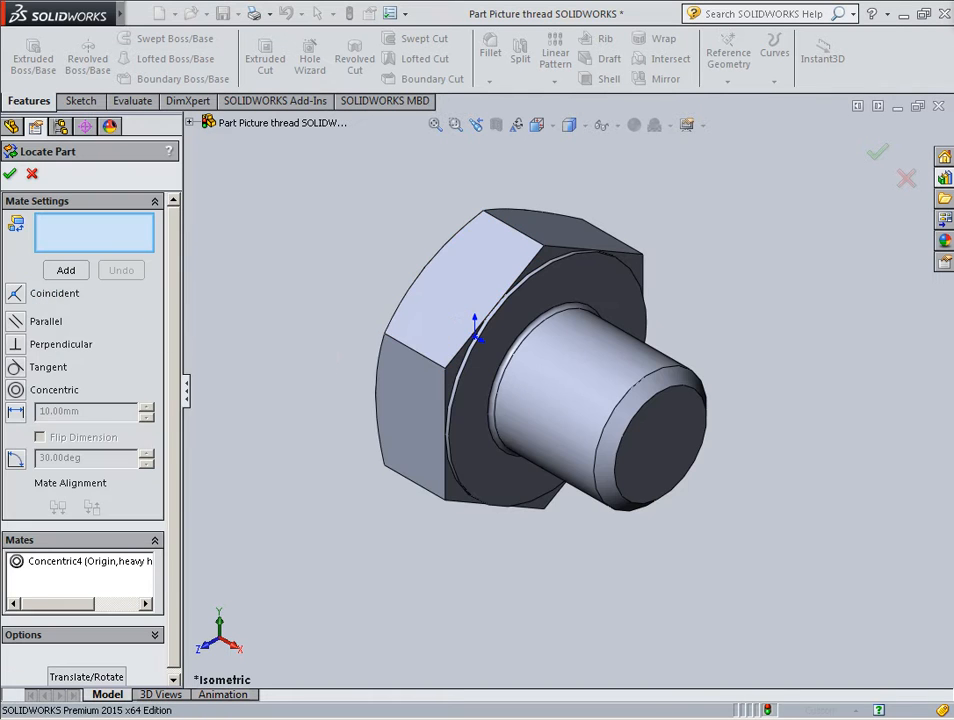
left_click(10, 176)
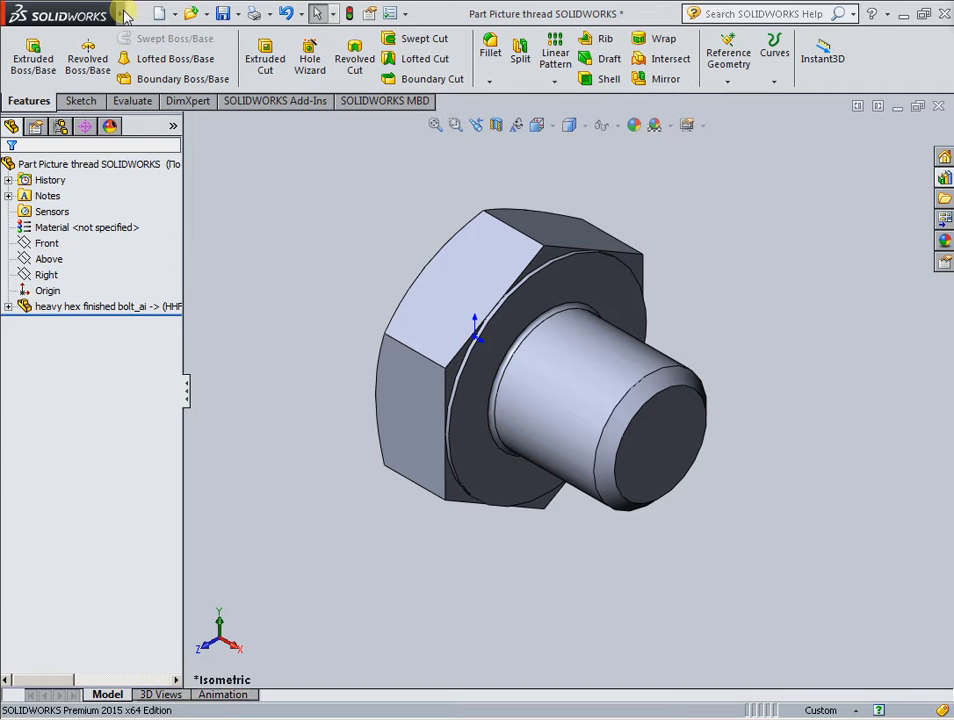
Start a Cosmetic Thread annotation on the circular chamfer edge near the free end of the bolt's shank.
mouse_move(100, 12)
left_click(241, 14)
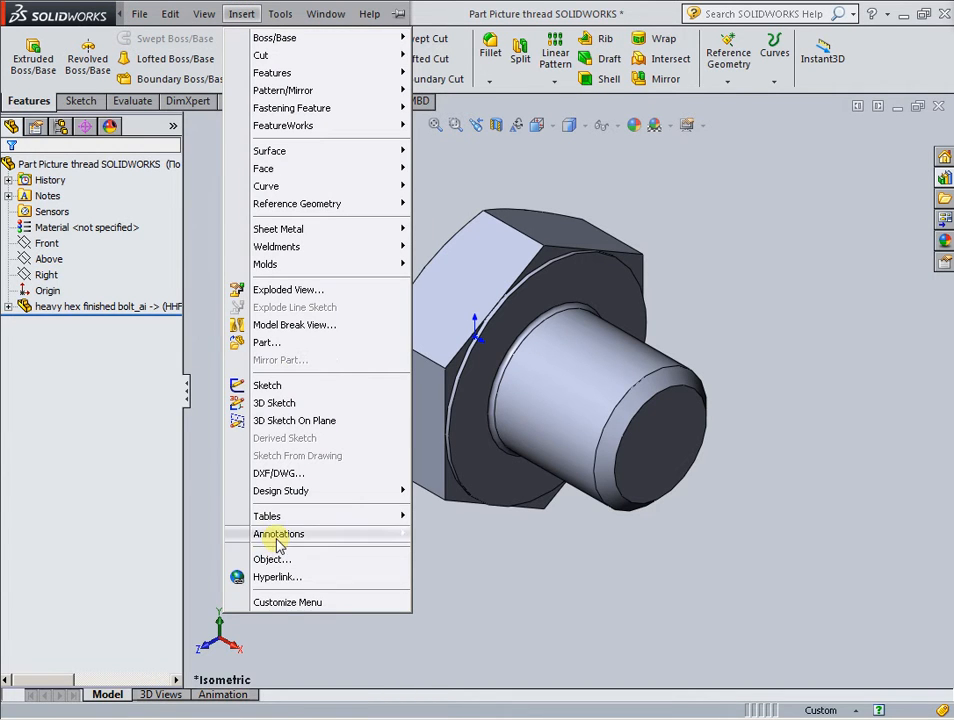
mouse_move(278, 541)
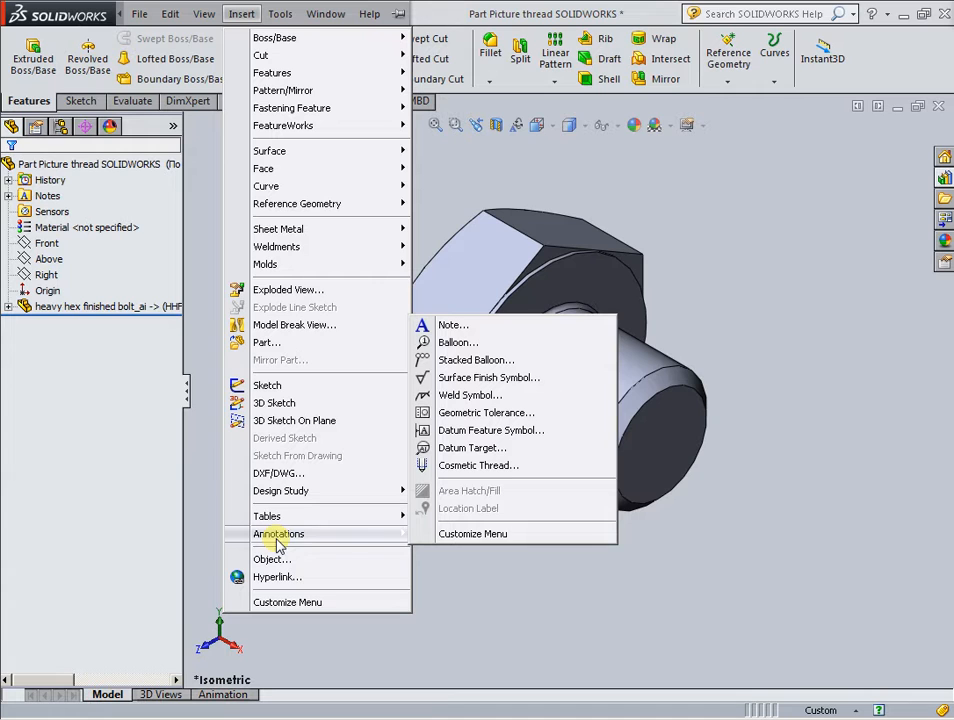
left_click(472, 466)
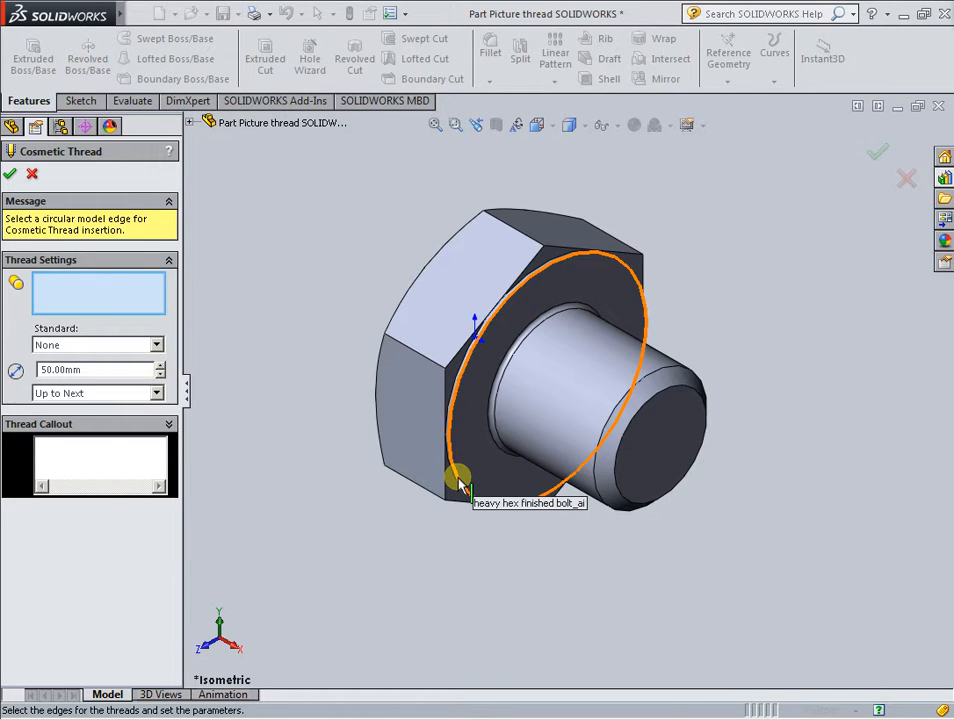
left_click(611, 420)
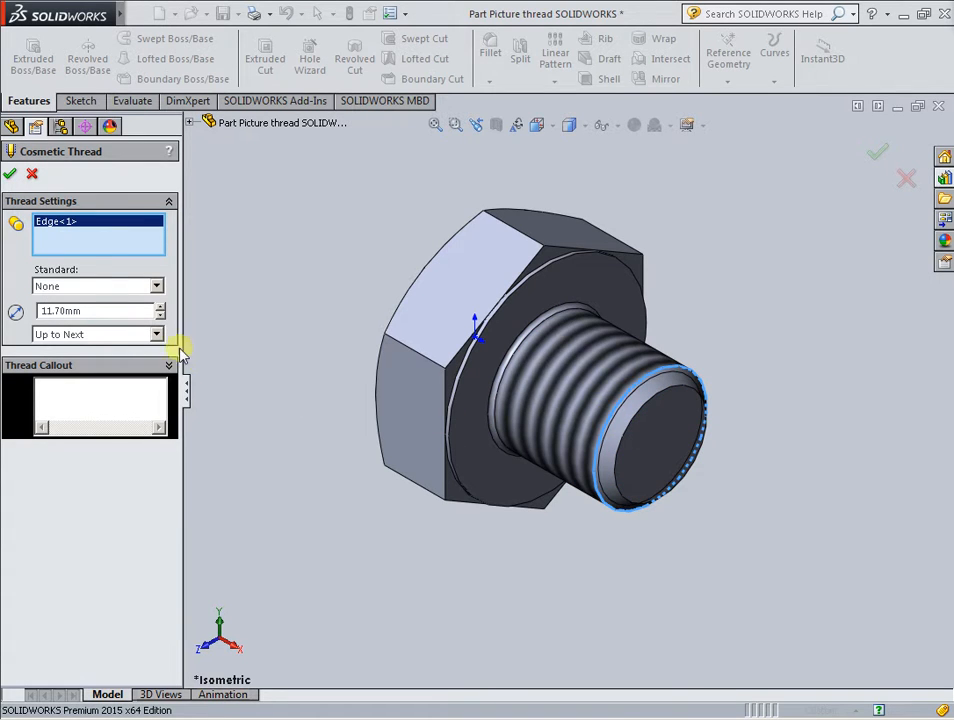
Set the cosmetic thread's standard to ANSI Inch and its type to Machine Threads, and apply it.
left_click(157, 286)
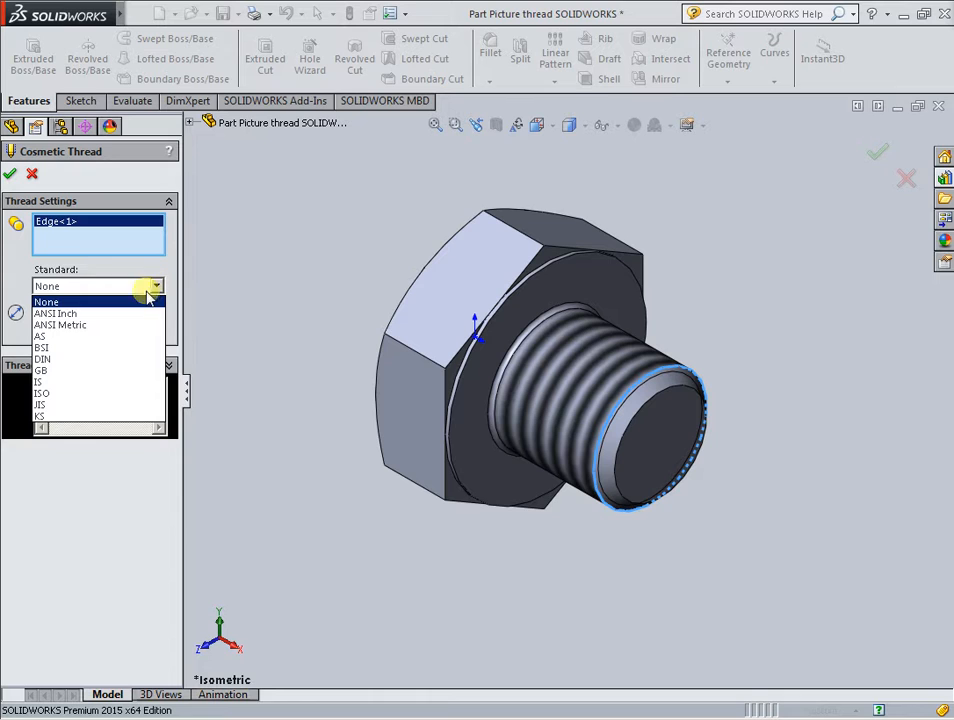
left_click(128, 316)
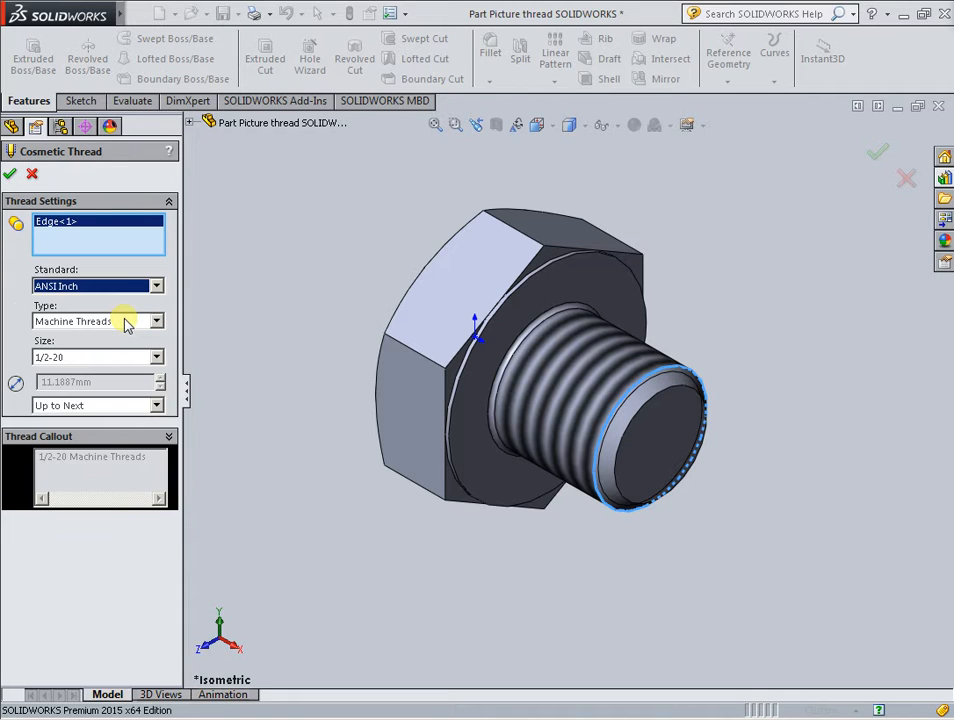
left_click(130, 322)
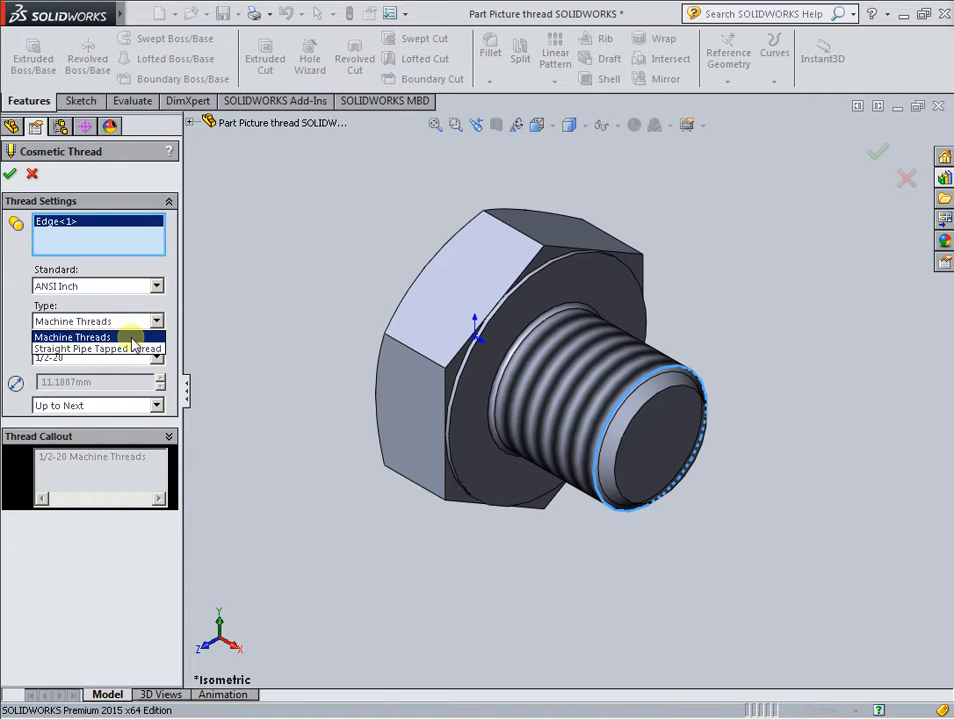
left_click(131, 339)
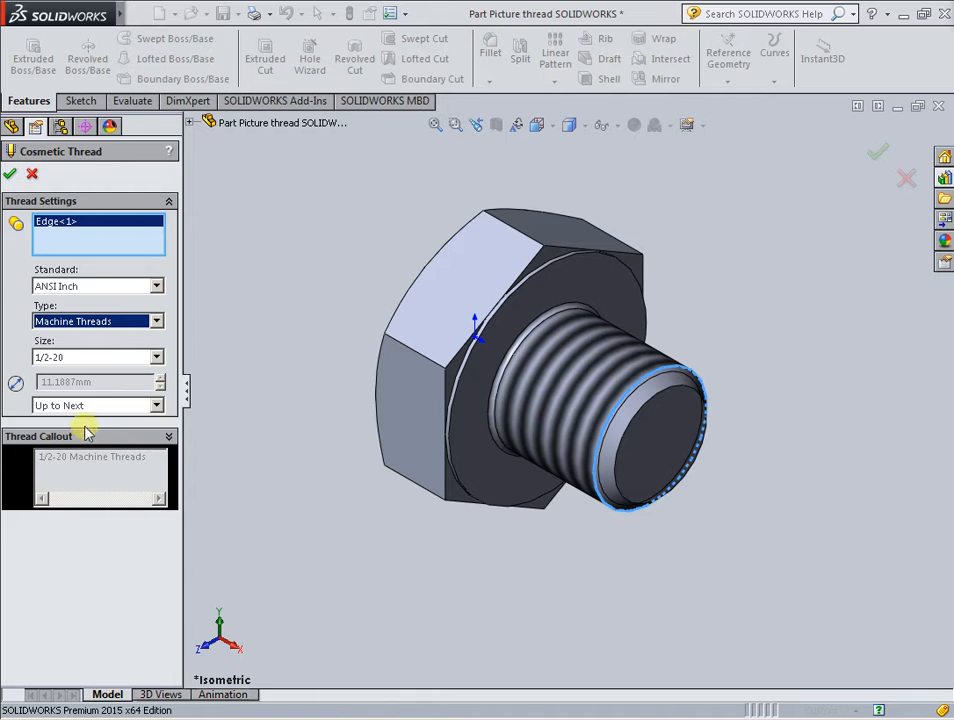
left_click(12, 176)
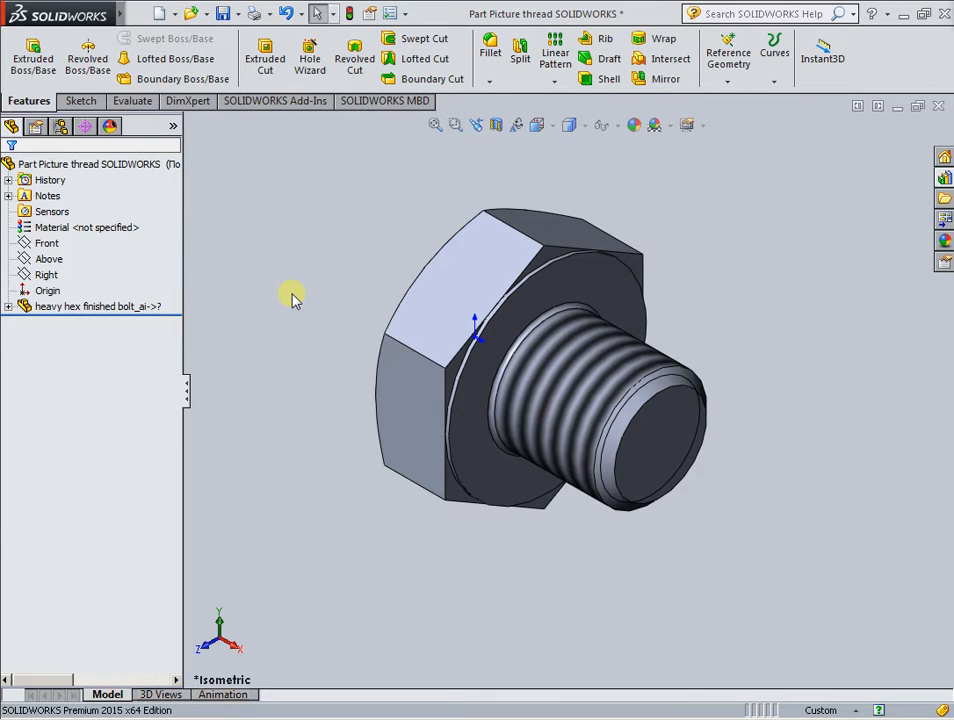
Save the threaded bolt part and switch to the open assembly 1Assem1.
left_click(224, 14)
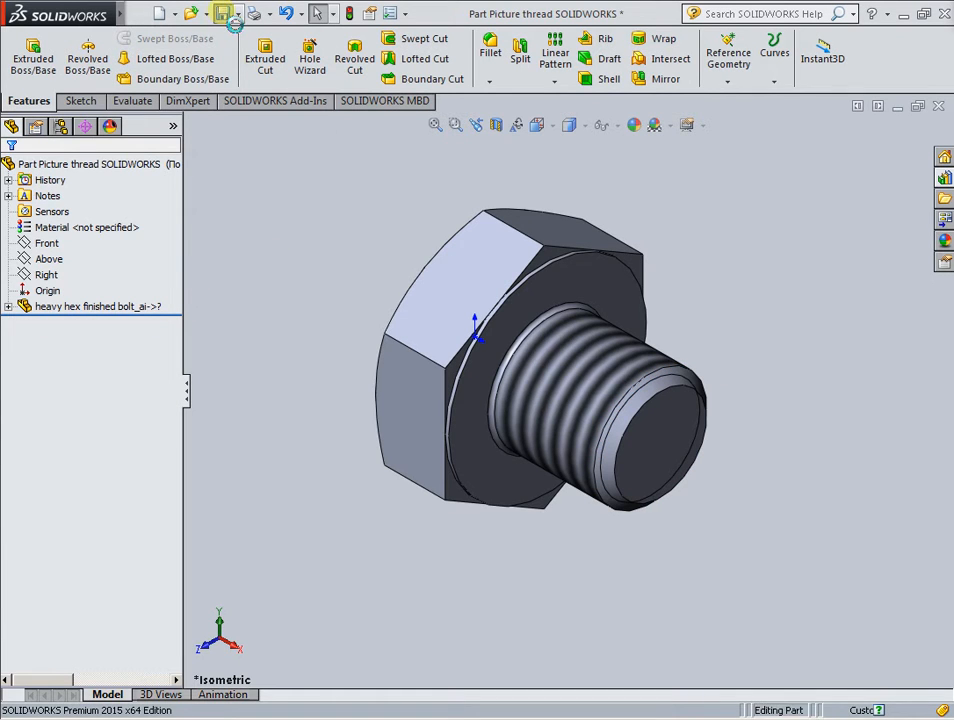
mouse_move(122, 18)
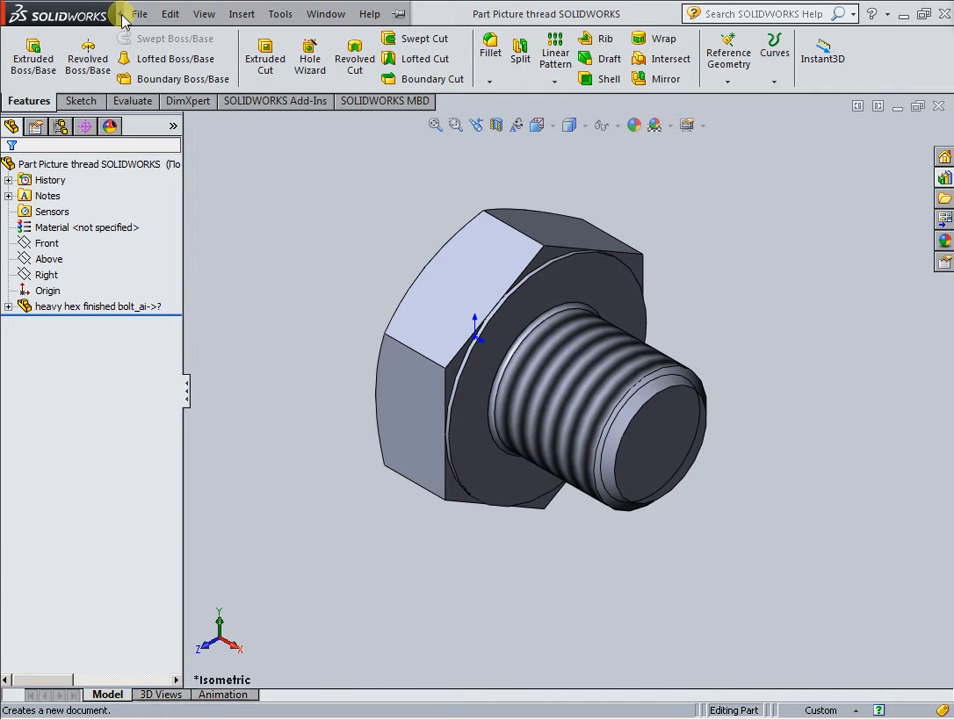
left_click(212, 14)
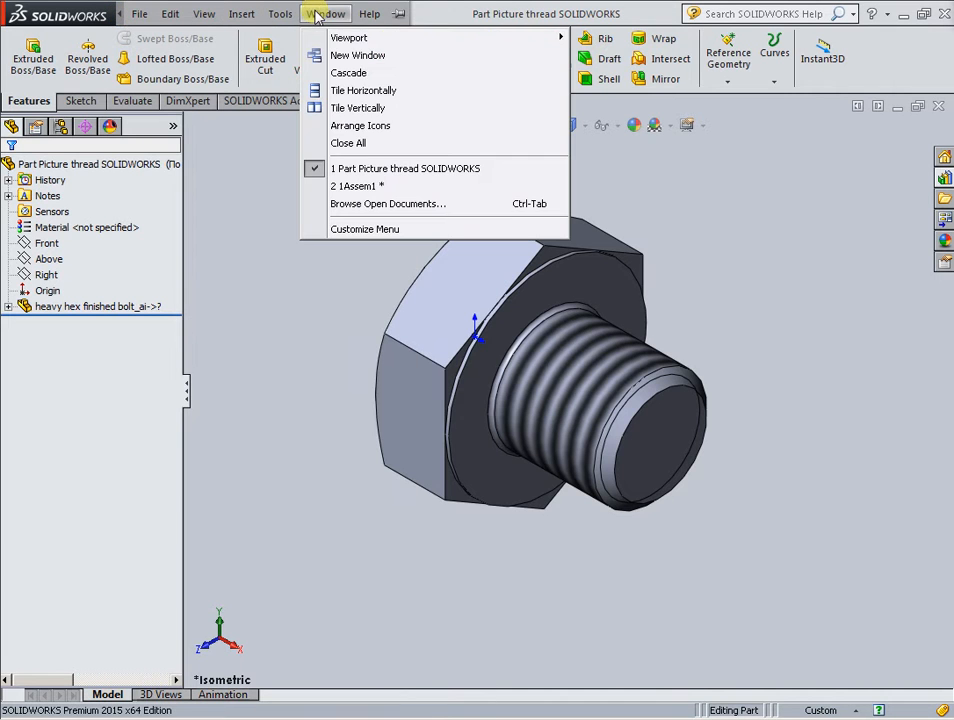
left_click(375, 188)
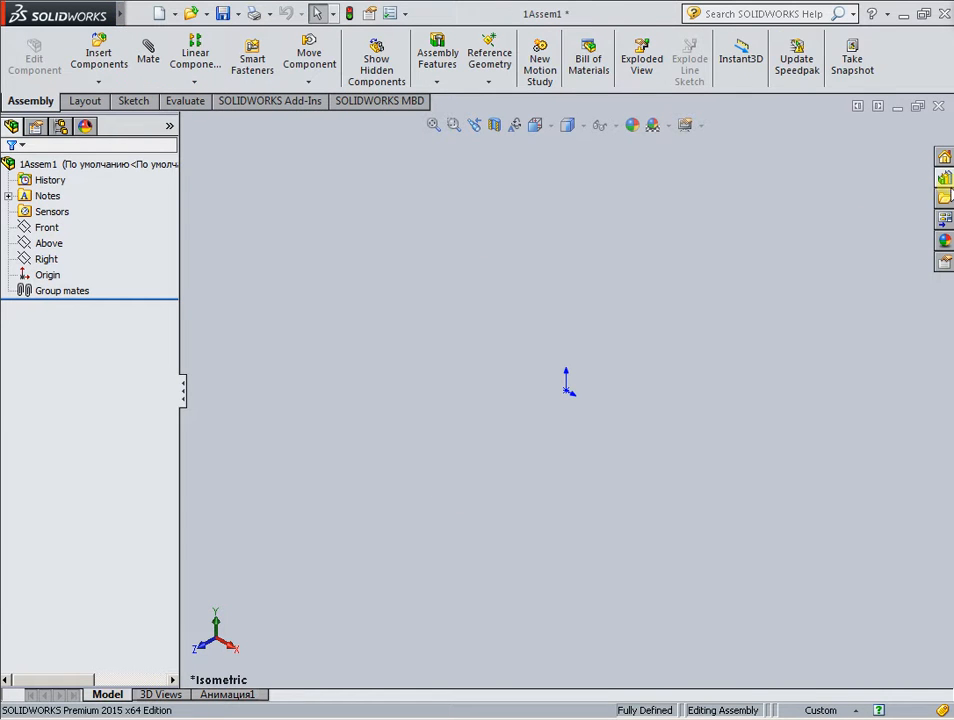
Insert a Heavy Hex Finished Bolt from the Toolbox into the assembly near its origin.
left_click(946, 179)
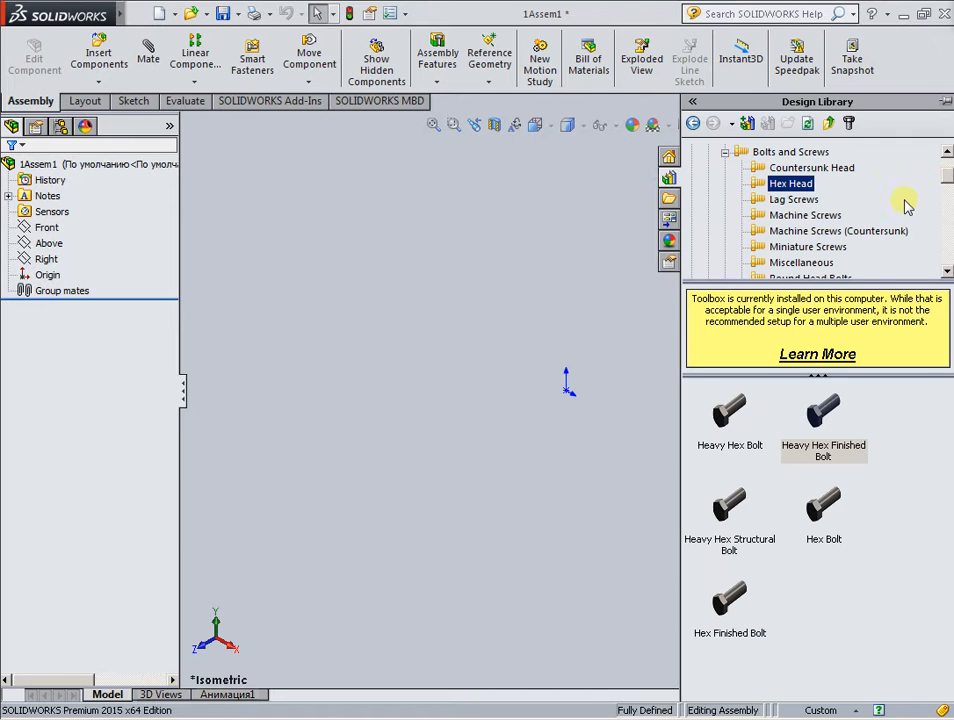
left_click(826, 421)
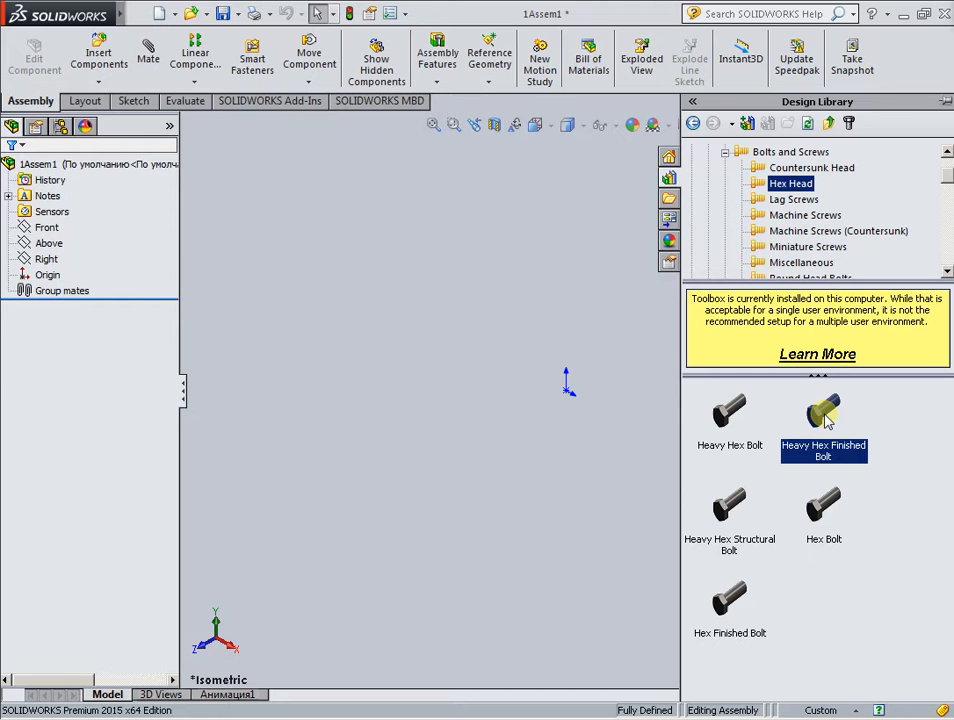
left_click_drag(826, 421, 590, 393)
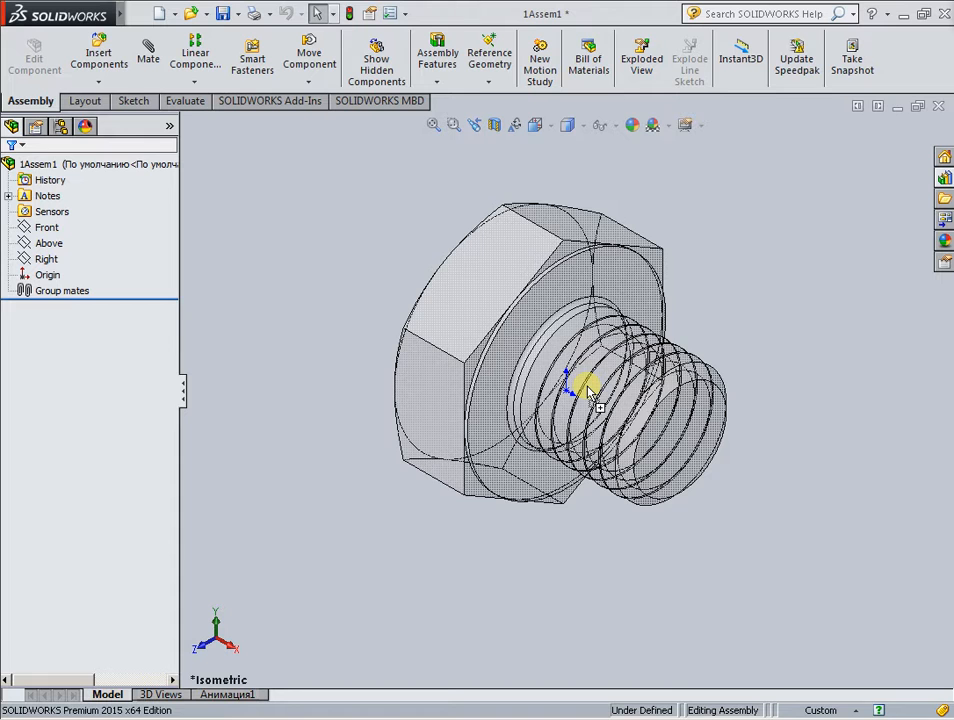
left_click_drag(590, 393, 576, 390)
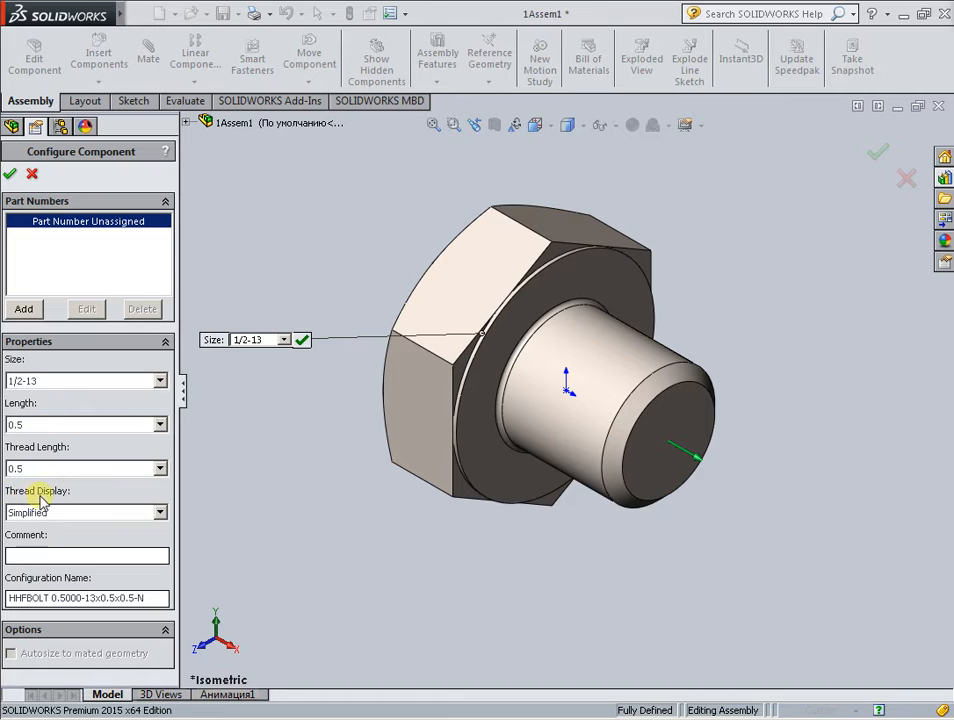
Try the Simplified and Cosmetic thread displays on the inserted bolt.
left_click(160, 513)
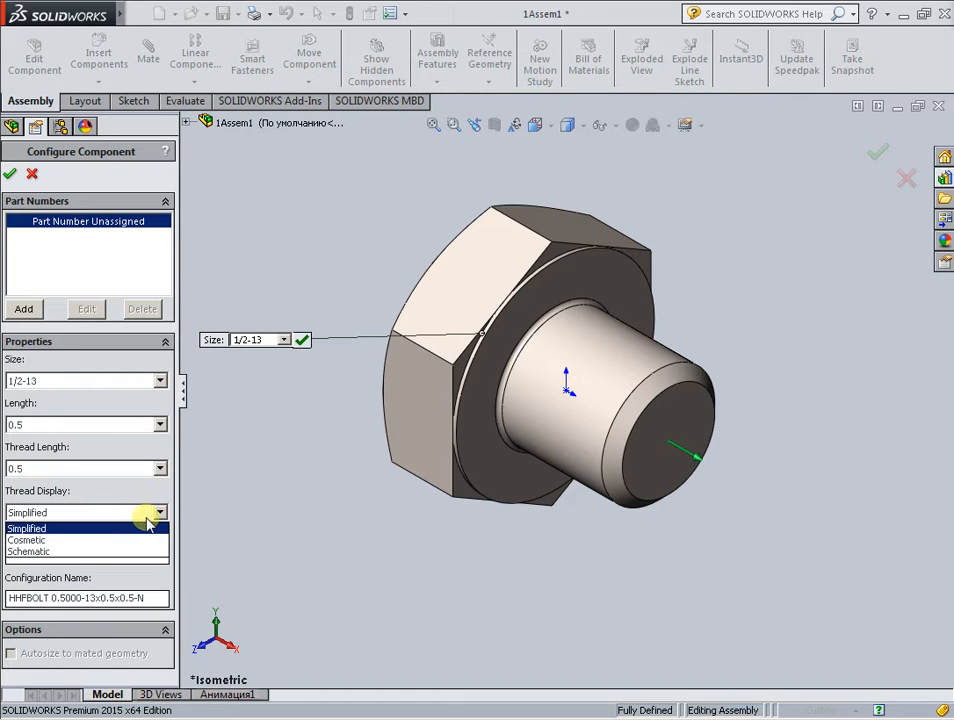
left_click(136, 527)
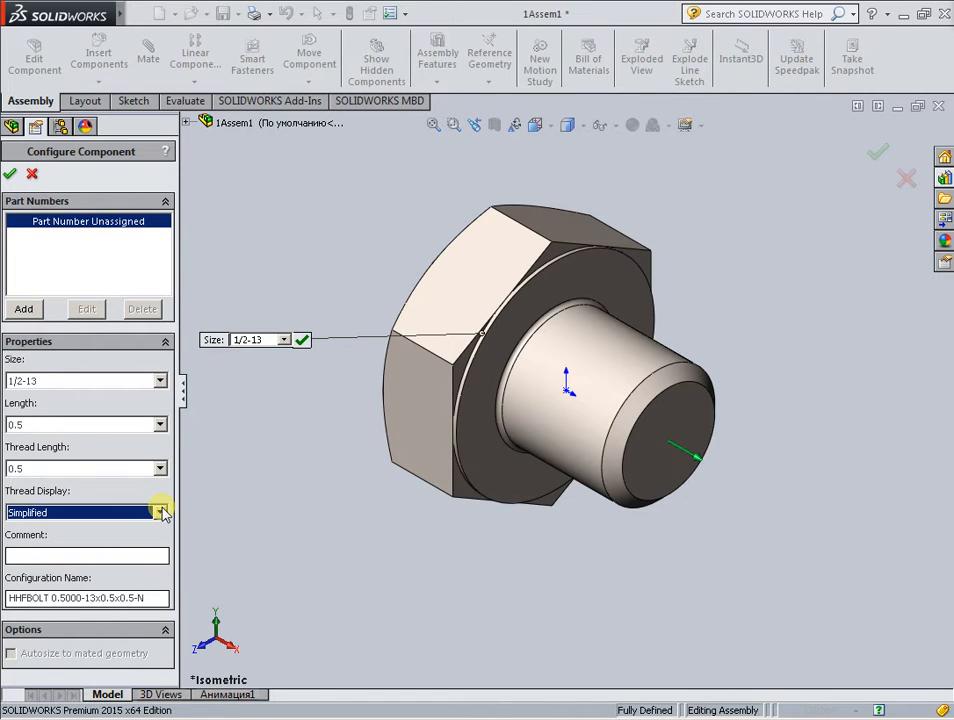
left_click(159, 512)
left_click(138, 541)
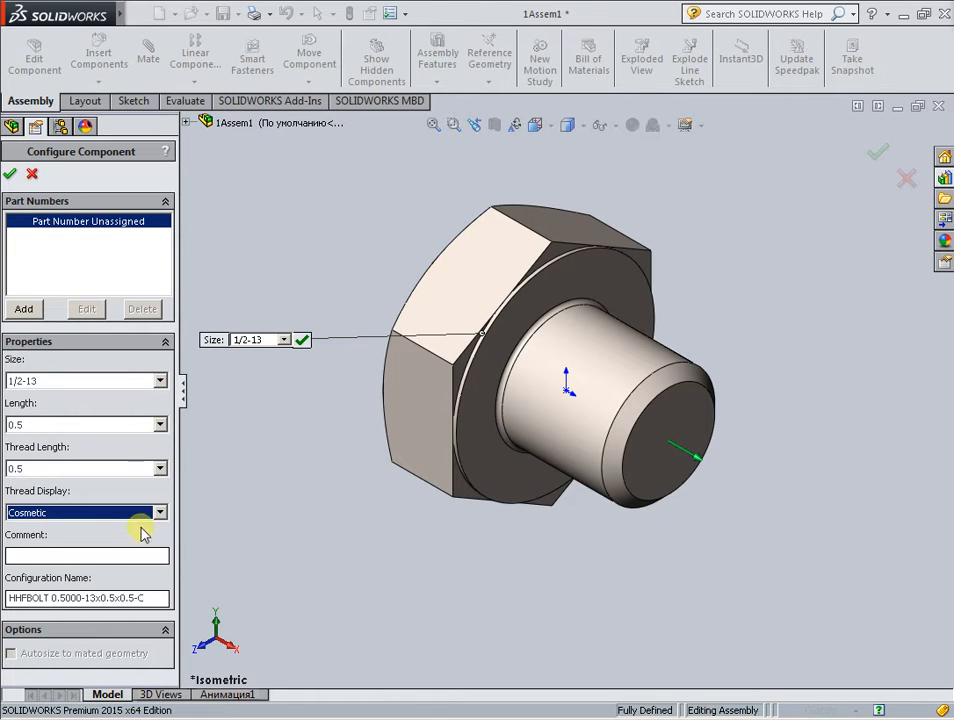
Set the inserted bolt's thread display to Schematic and finish the insertion without adding more copies.
left_click(157, 512)
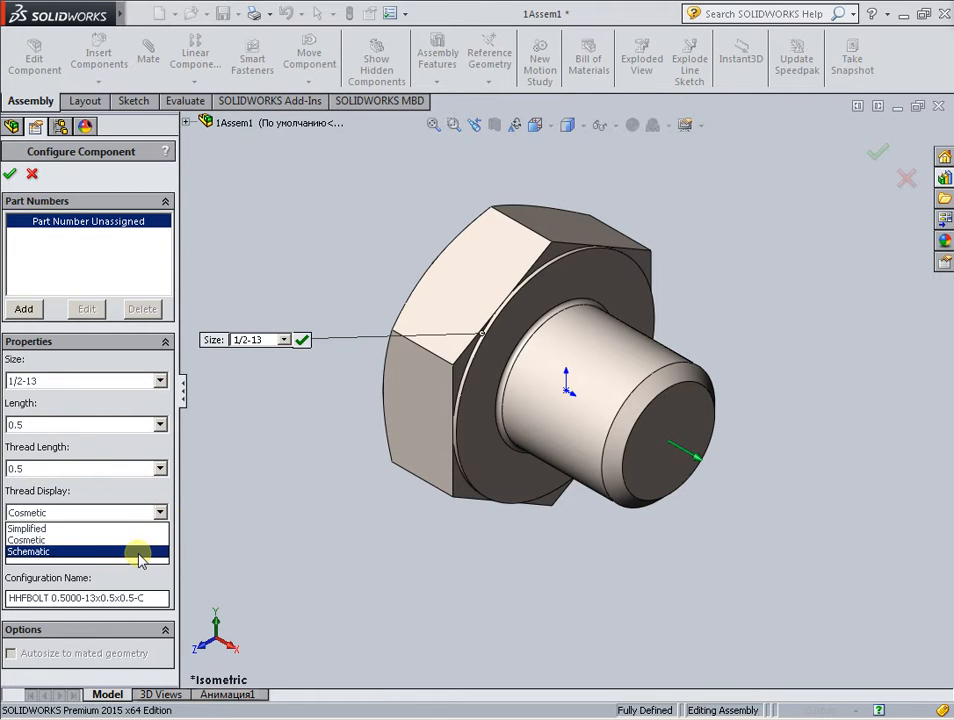
left_click(139, 553)
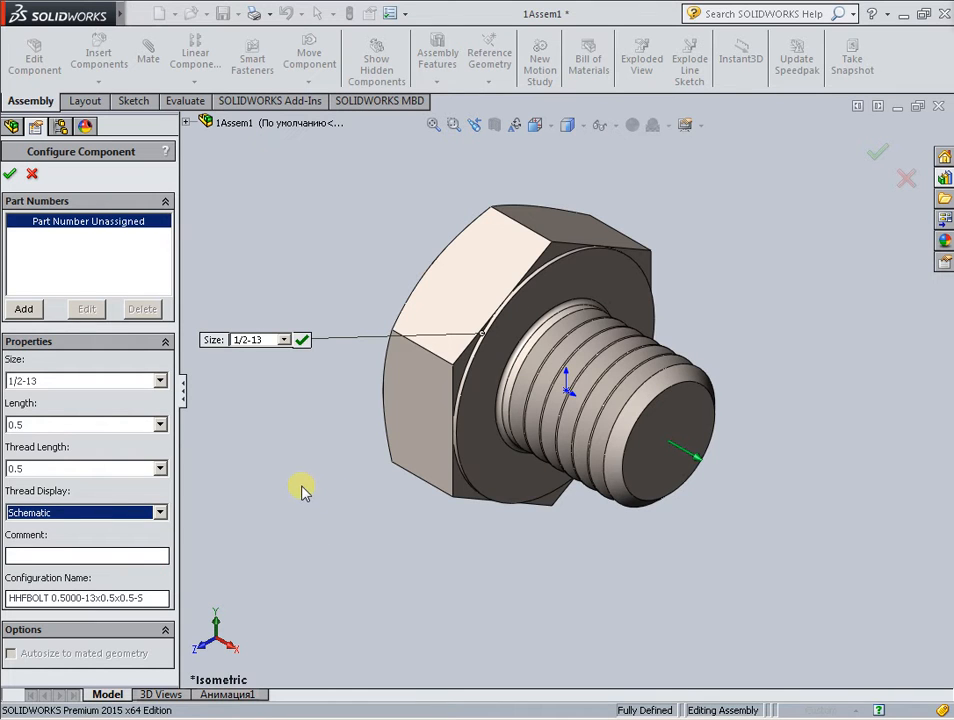
left_click(10, 174)
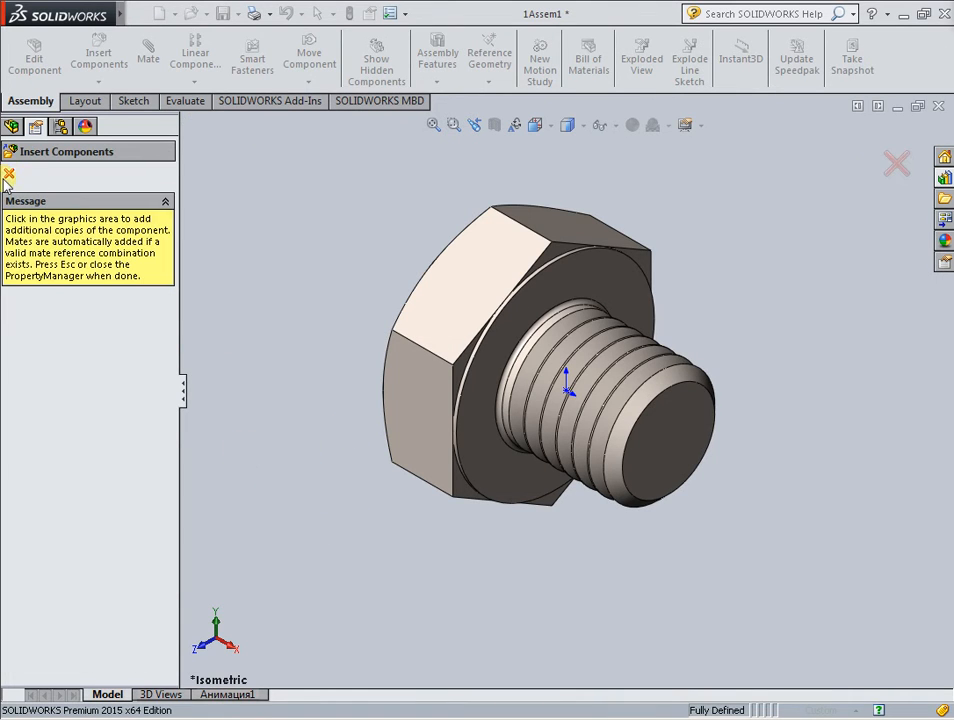
left_click(10, 176)
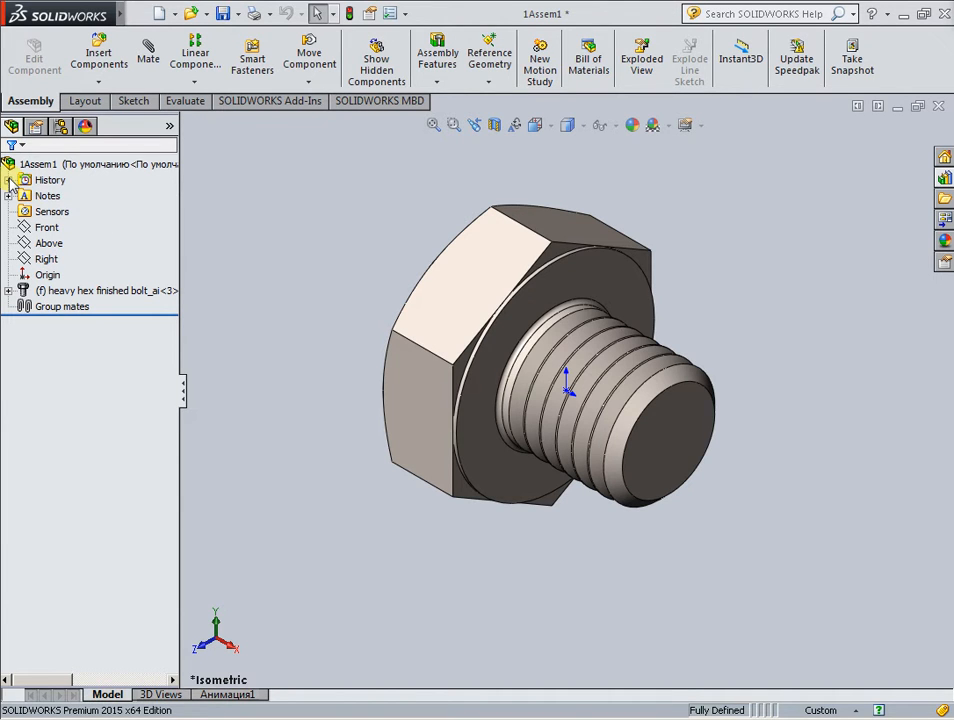
Create a new drawing on a standard A (ANSI) Landscape sheet with the sheet format displayed.
left_click(161, 15)
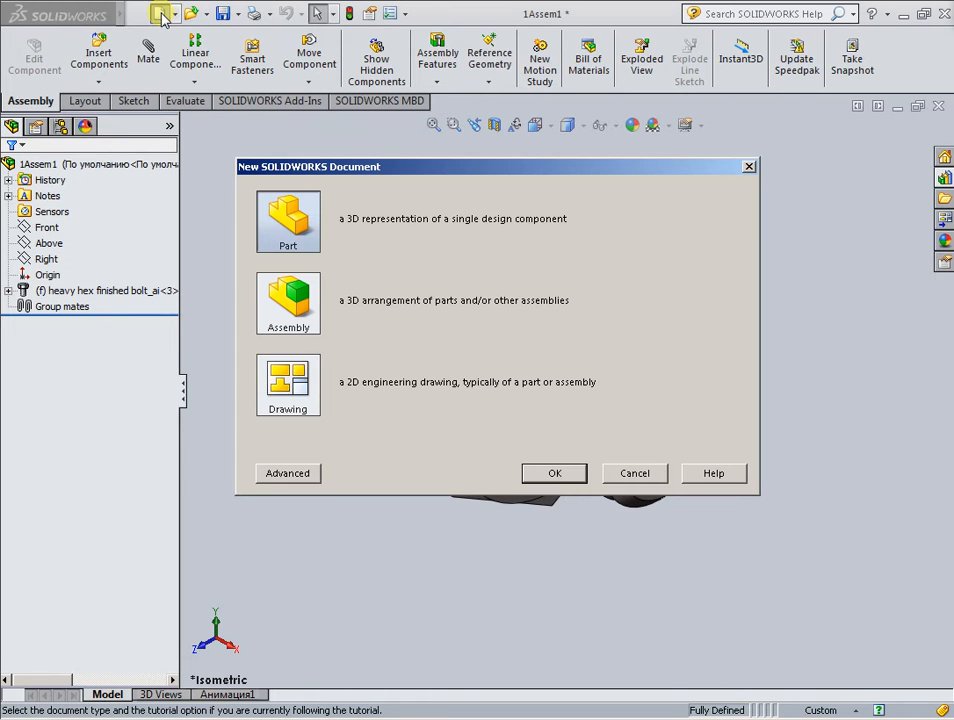
left_click(297, 389)
left_click(554, 475)
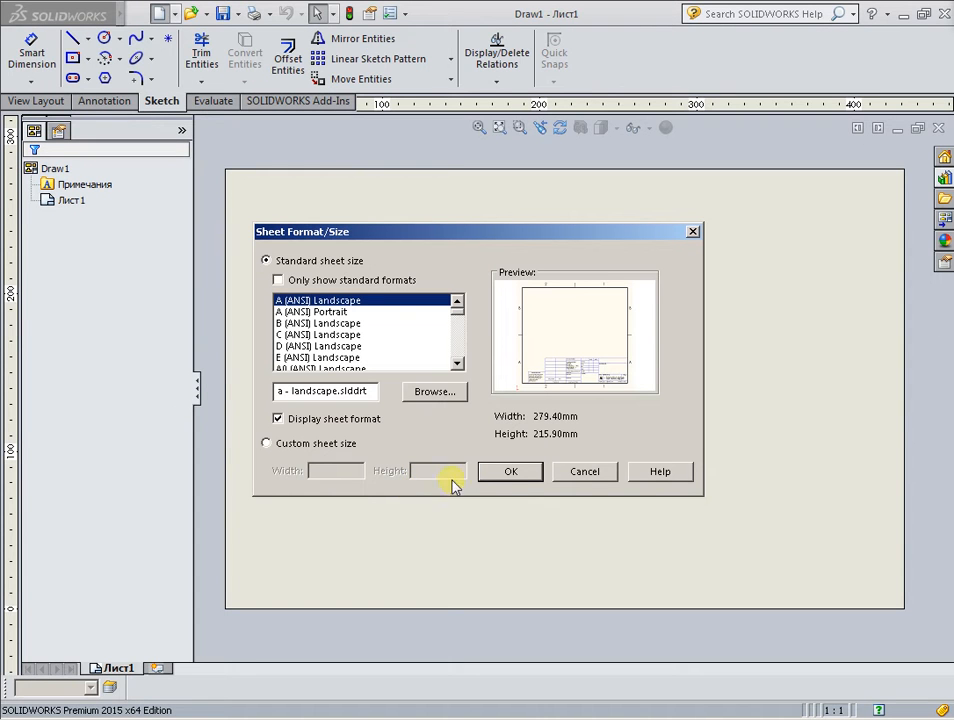
left_click(511, 473)
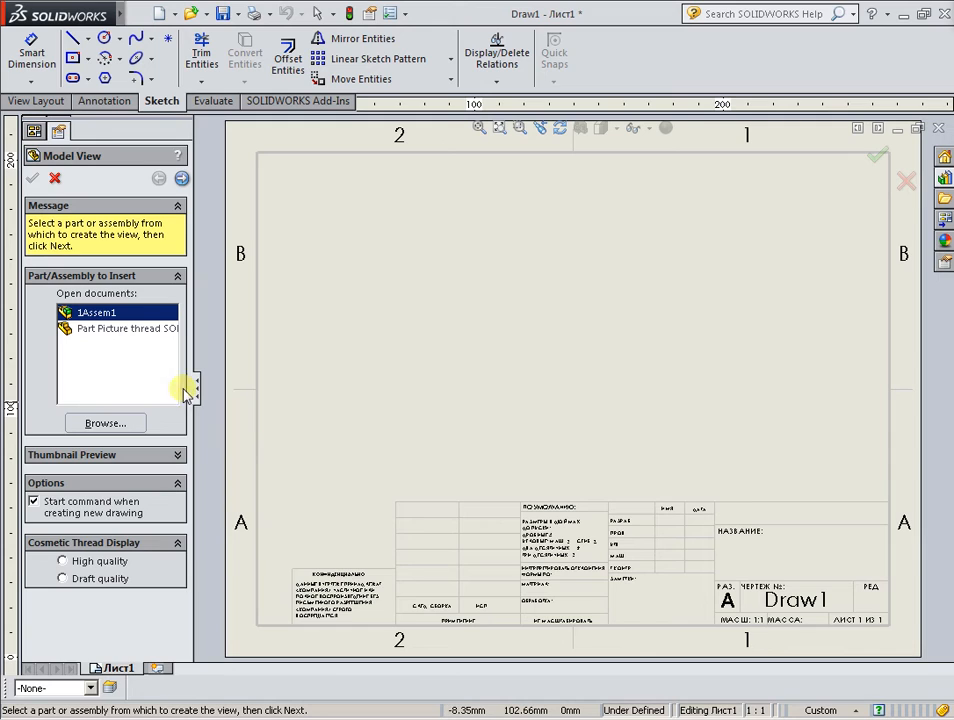
Place an isometric view of the part Part Picture thread SOLIDWORKS in the upper middle of the sheet.
left_click(110, 330)
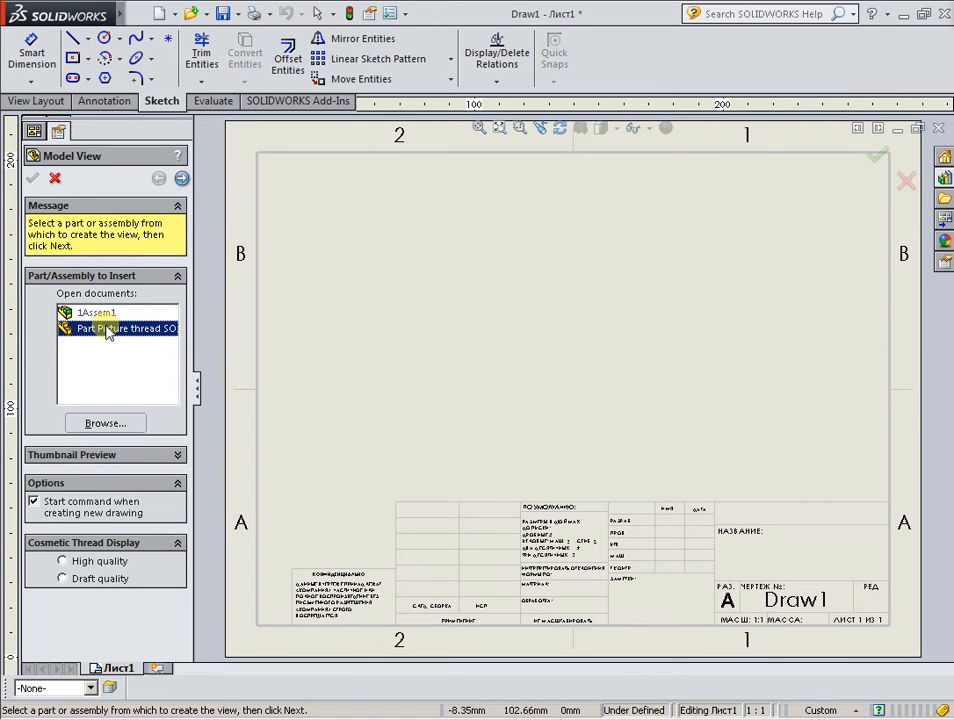
double_click(110, 330)
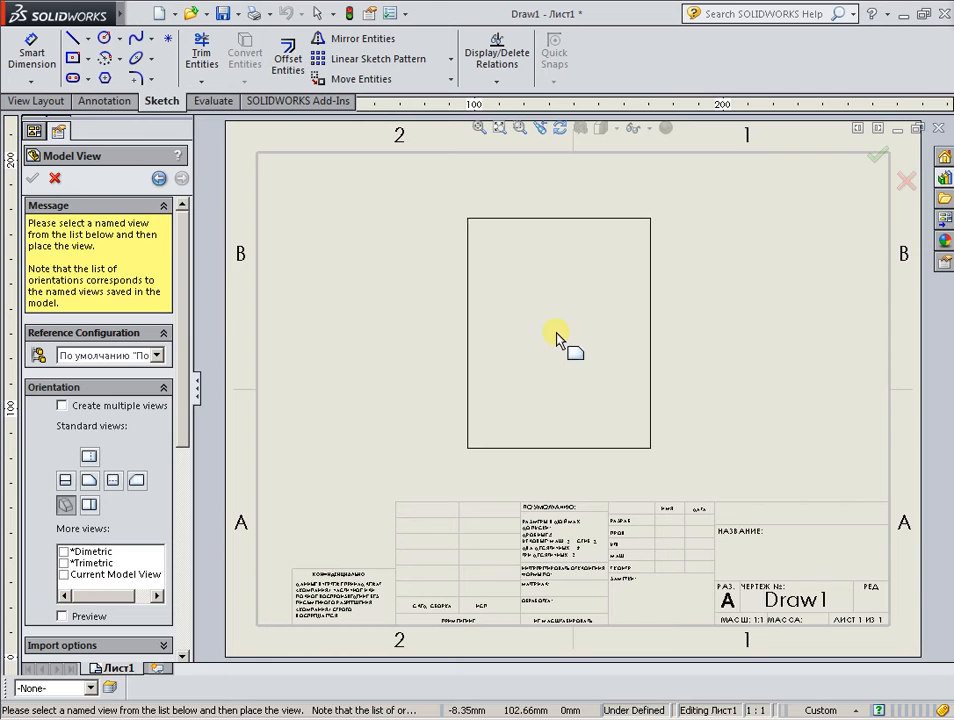
left_click(541, 315)
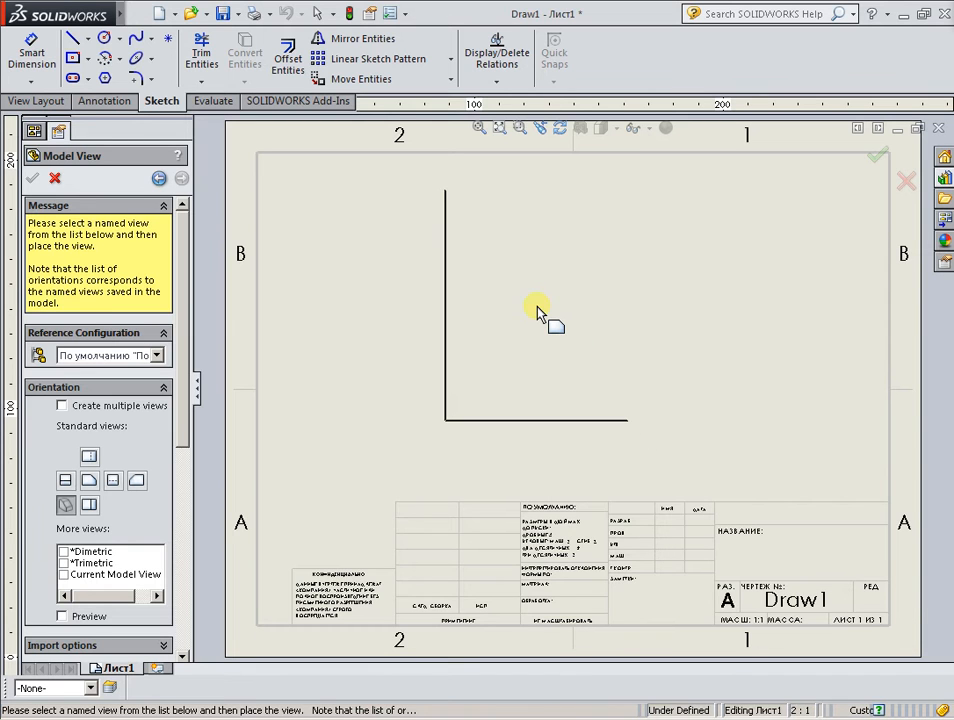
scroll(537, 320, "up", 3)
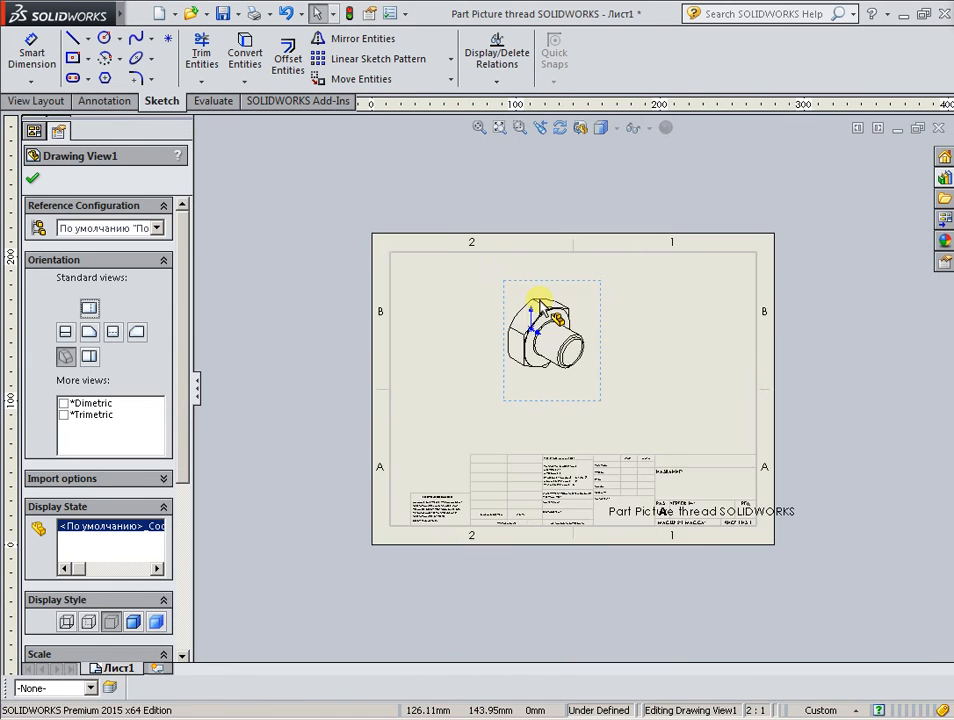
scroll(535, 330, "down", 4)
scroll(540, 390, "down", 2)
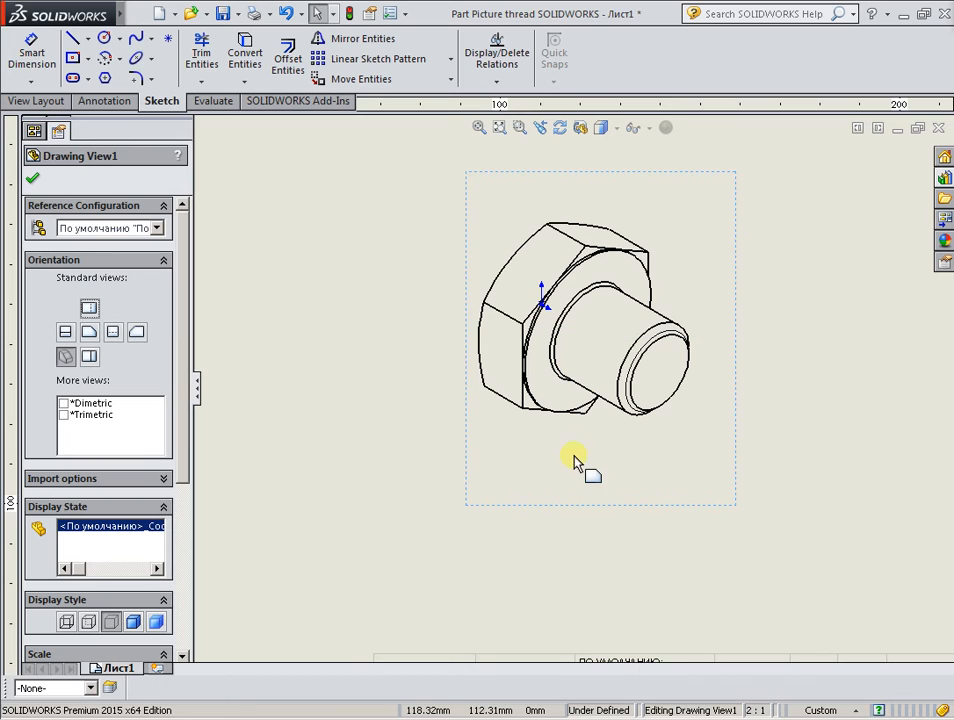
Change the bolt view's orientation to Front and accept the view settings.
left_click(113, 333)
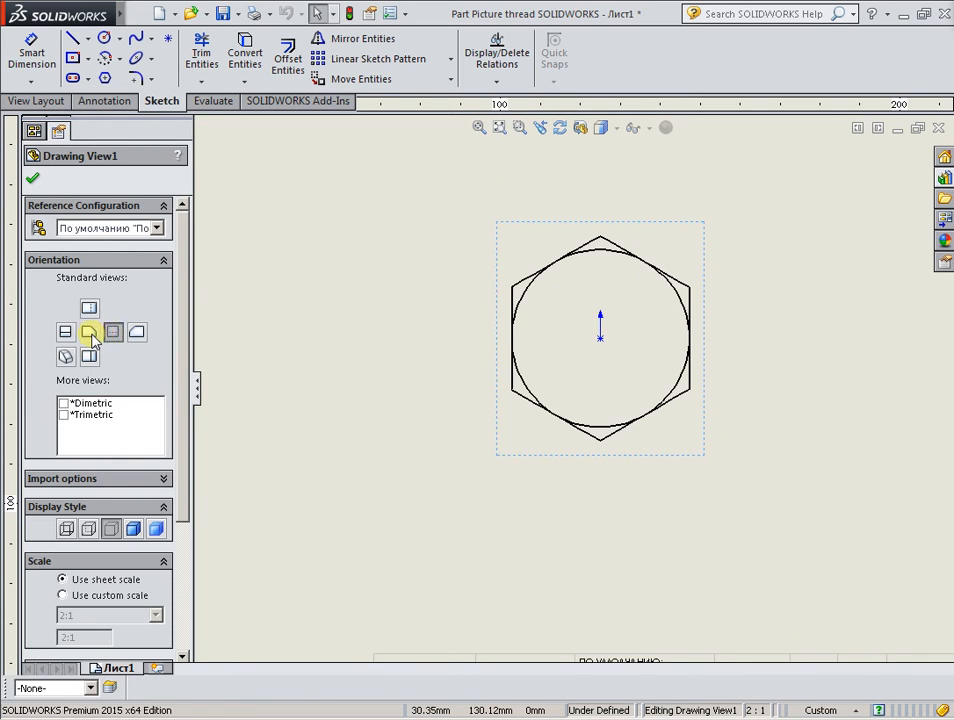
left_click(89, 334)
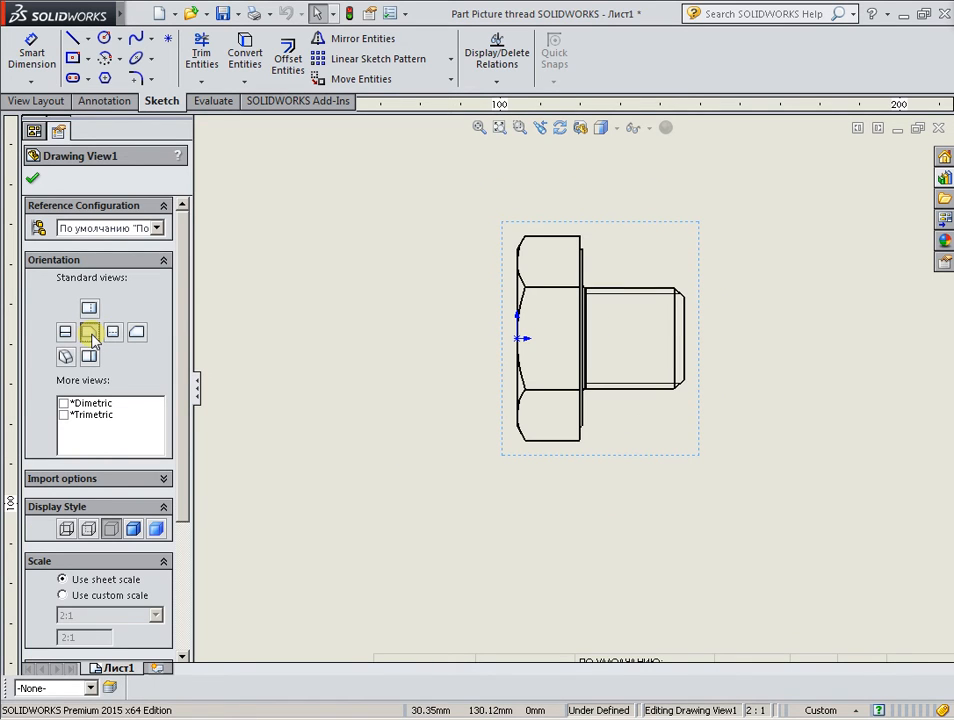
left_click(33, 180)
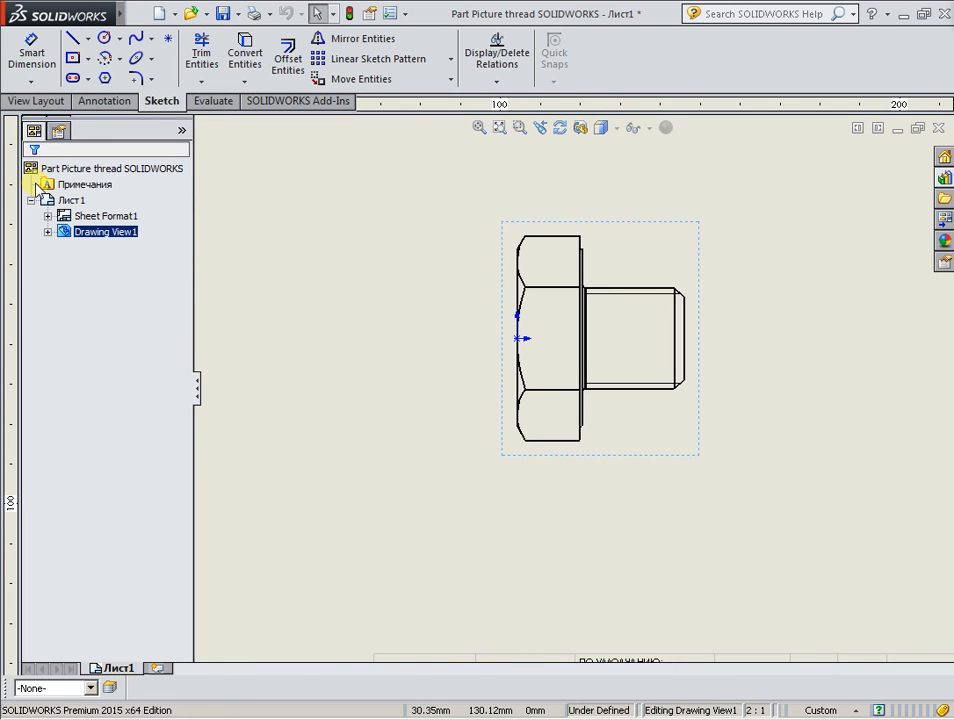
Examine the bolt shank in the drawing view and select its cosmetic thread lines.
scroll(667, 313, "up", 2)
scroll(652, 336, "down", 3)
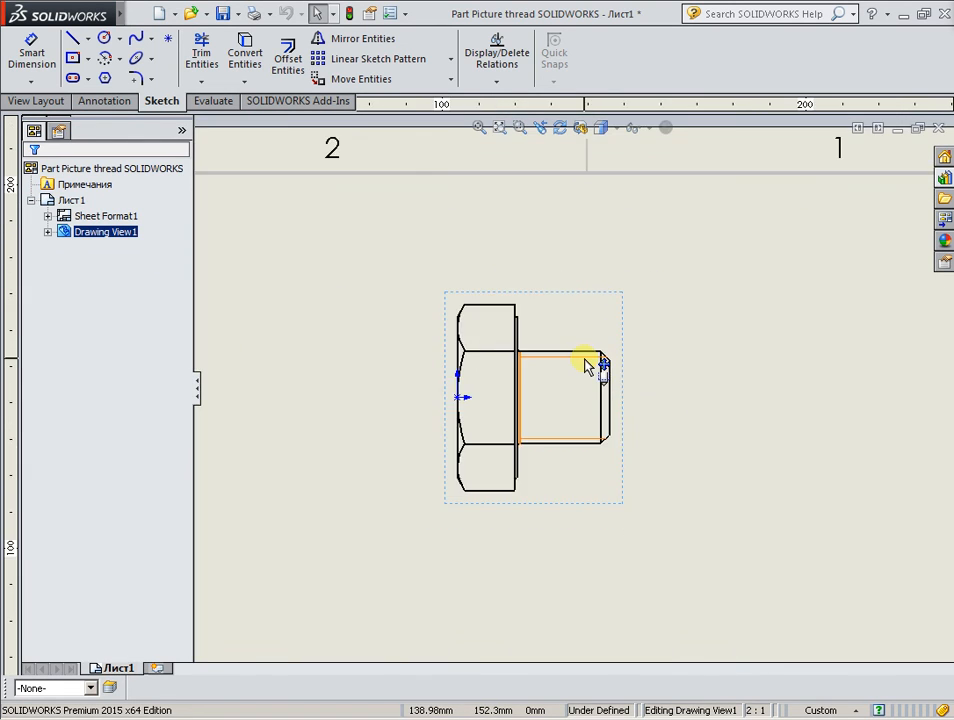
scroll(585, 365, "down", 3)
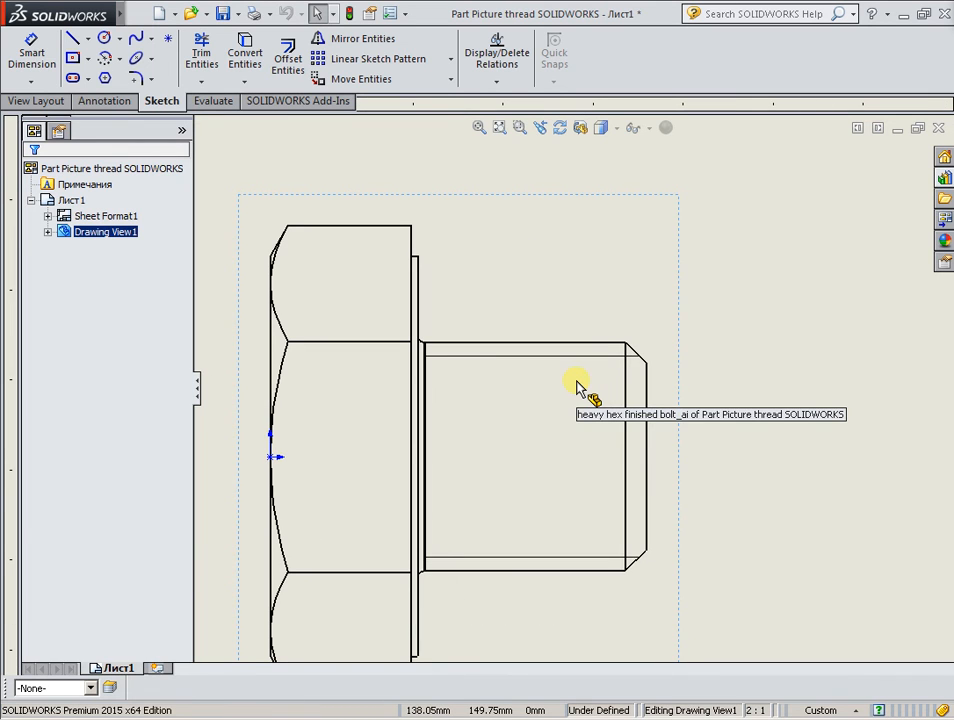
left_click(605, 364)
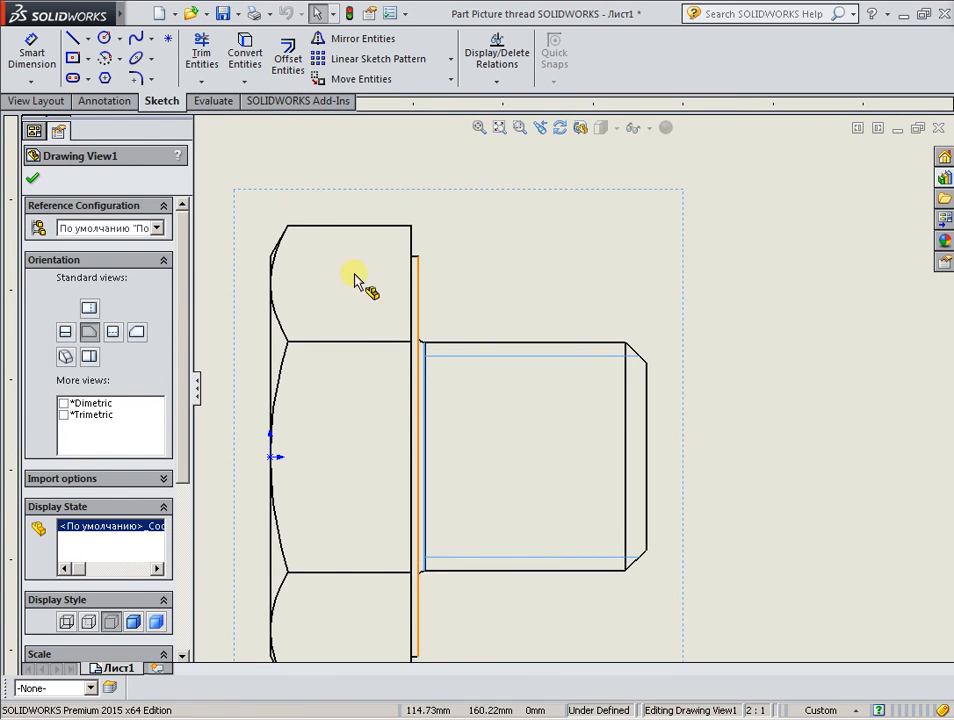
Switch to the part document Part Picture thread SOLIDWORKS to view the shaded cosmetic thread.
mouse_move(118, 13)
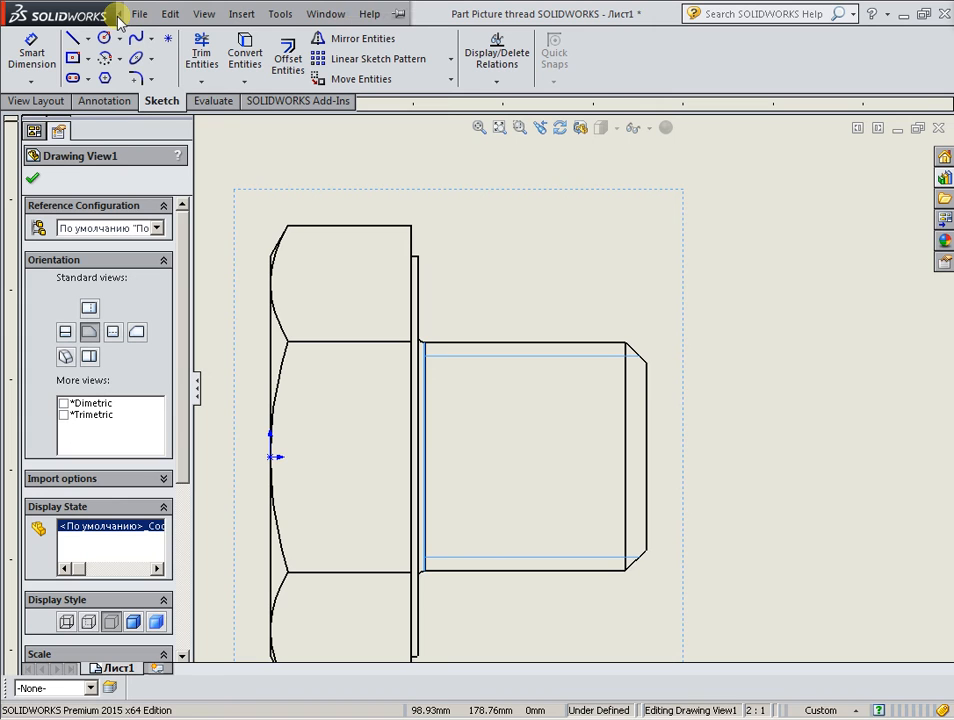
left_click(323, 14)
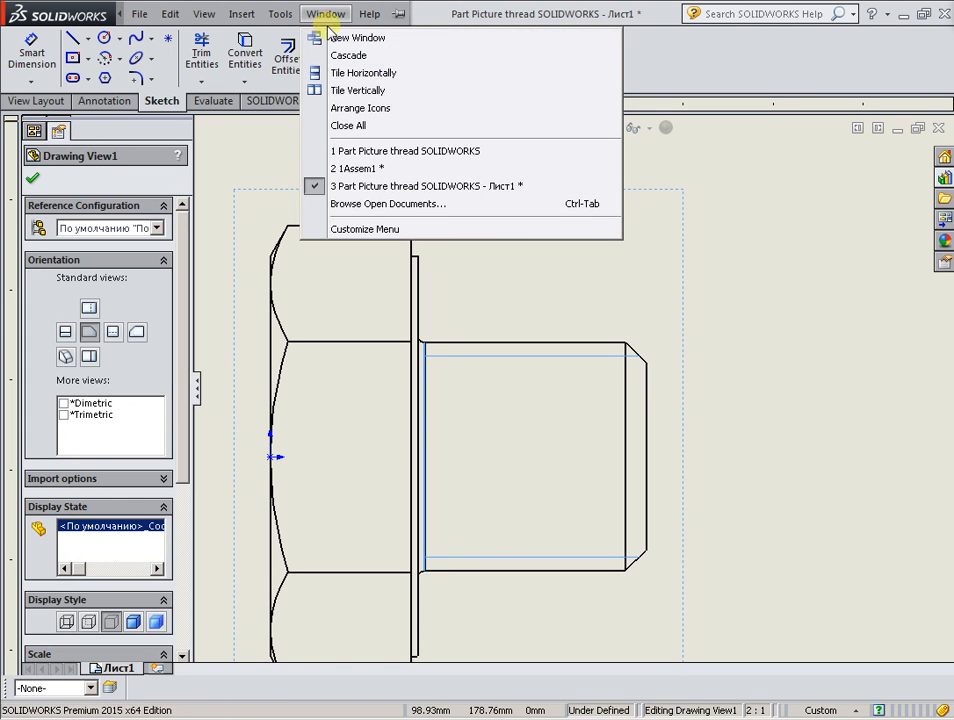
left_click(368, 151)
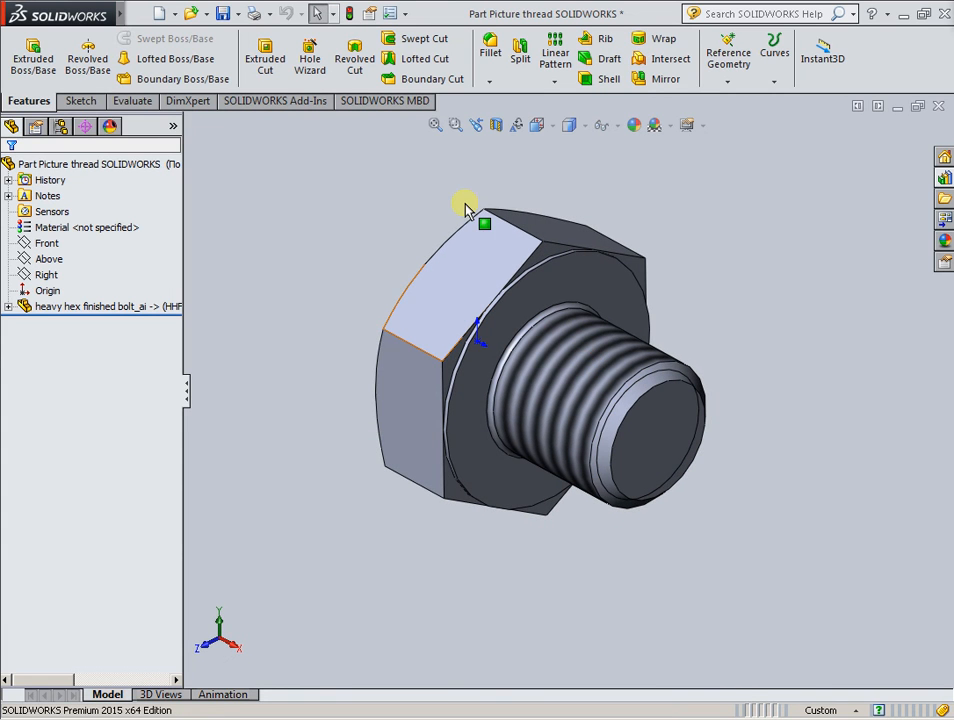
Switch to the assembly 1Assem1 and inspect the bolt's schematic thread grooves from different angles.
mouse_move(120, 14)
left_click(318, 14)
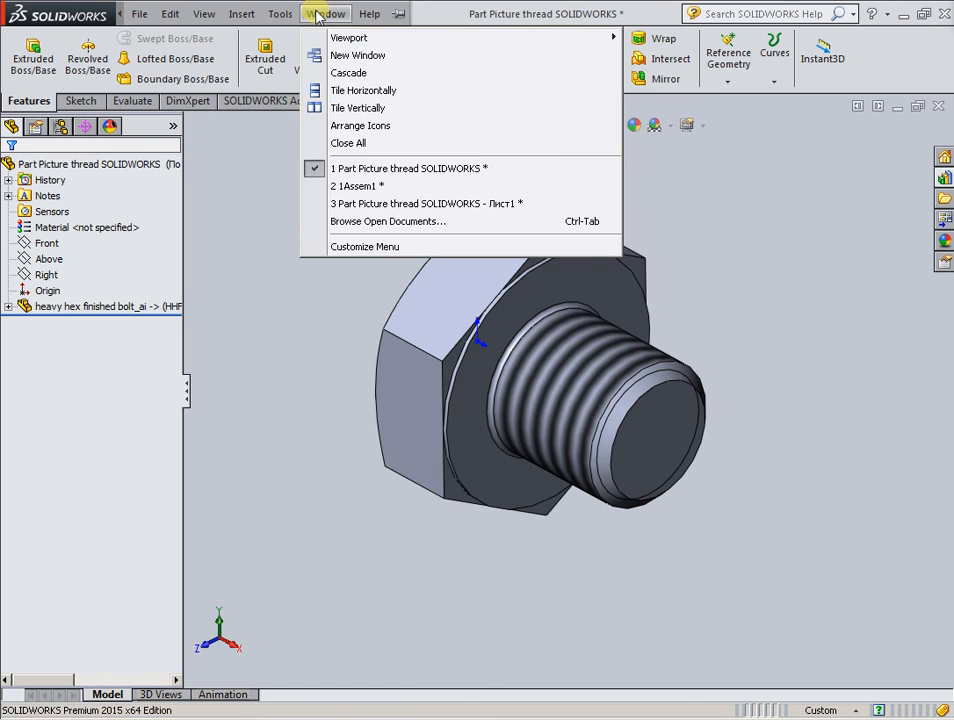
left_click(361, 188)
middle_click_drag(628, 420, 681, 447)
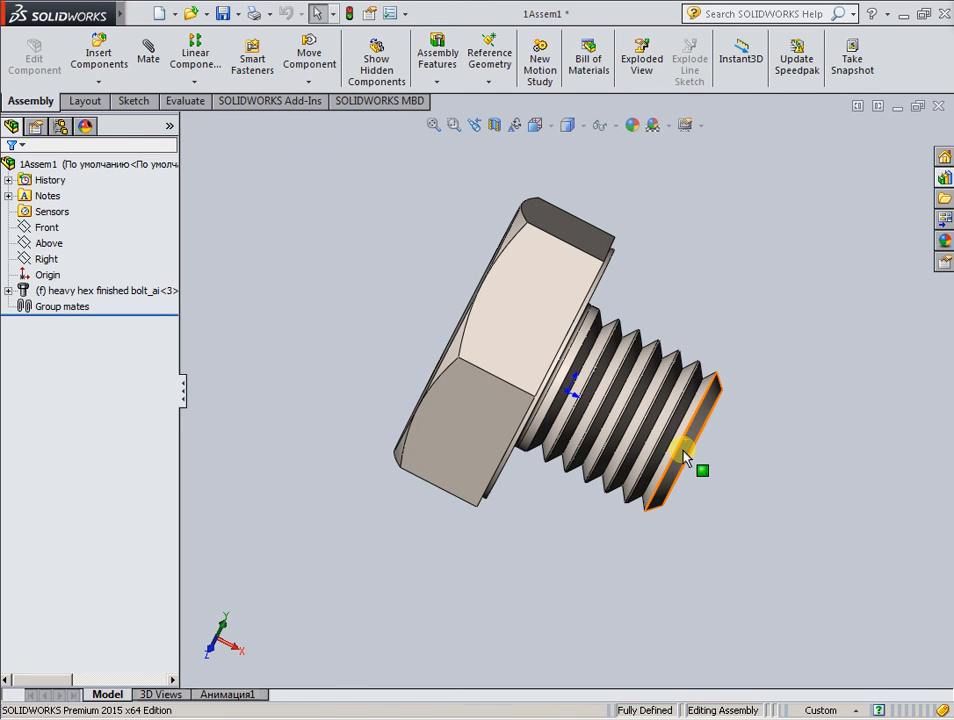
middle_click_drag(739, 347, 939, 347)
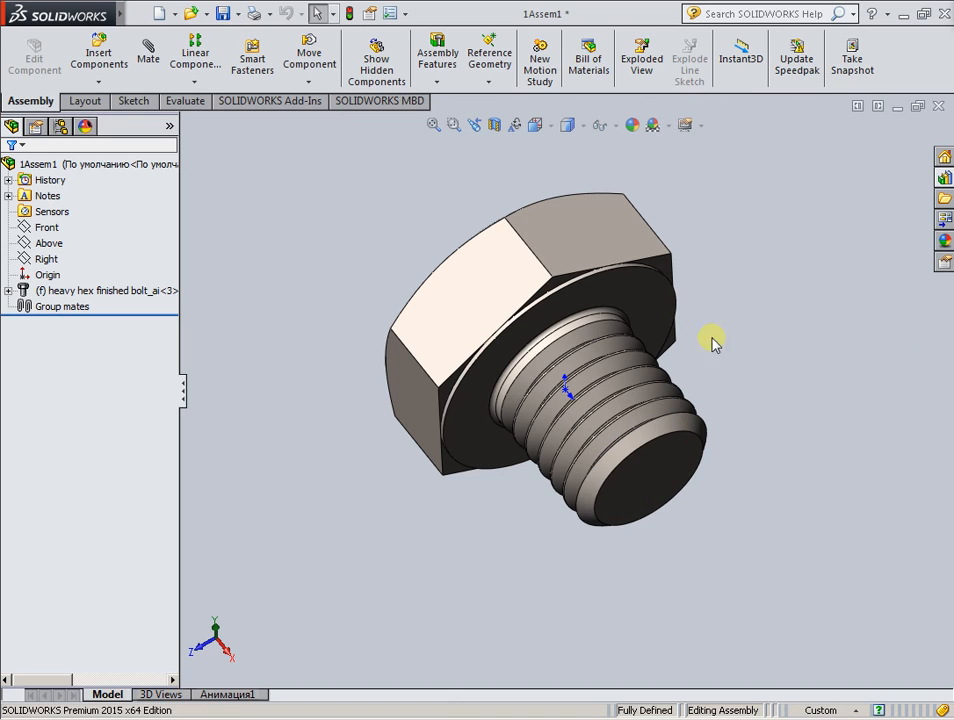